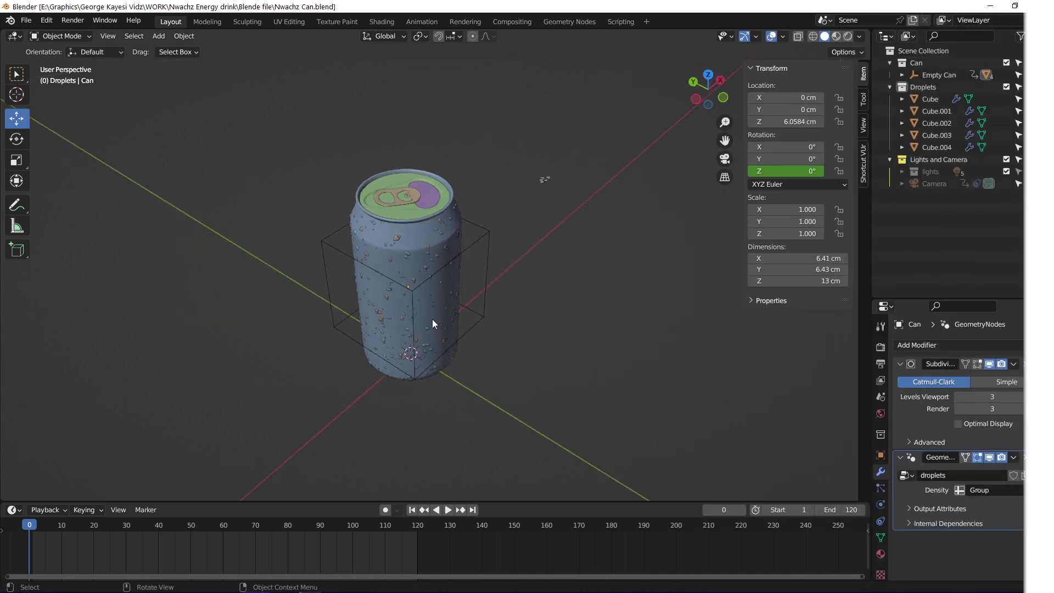
Step: Orbit and zoom around the droplet-covered can, cancelling accidental moves of the Empty Can
{"action": "scroll", "coordinate": [417, 276], "scroll_direction": "up", "scroll_amount": 5}
{"action": "middle_click_drag", "start_coordinate": [445, 304], "coordinate": [456, 279]}
{"action": "scroll", "coordinate": [456, 278], "scroll_direction": "down", "scroll_amount": 3}
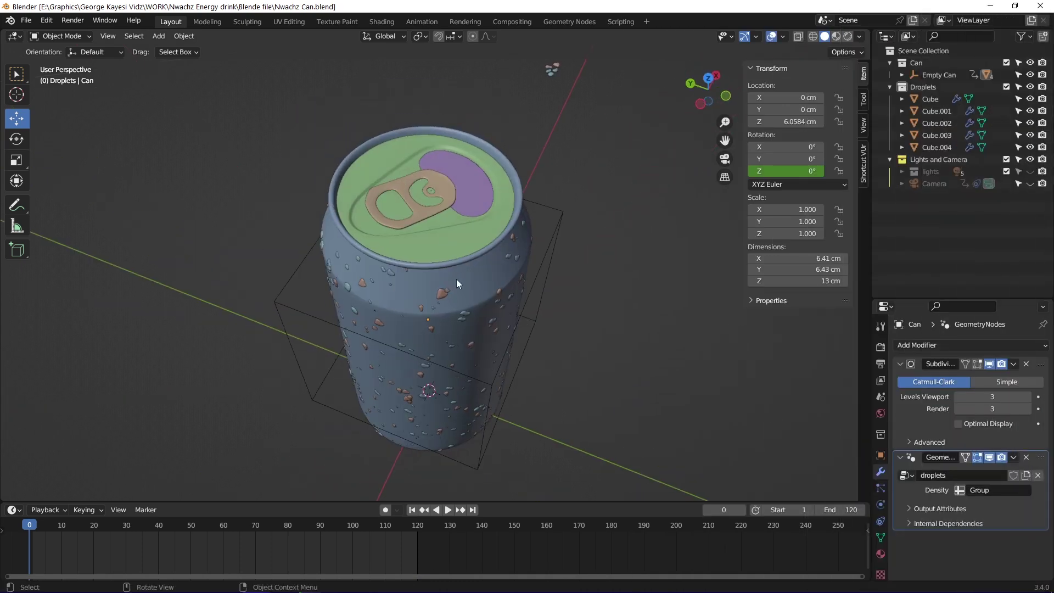
{"action": "left_click_drag", "start_coordinate": [456, 279], "coordinate": [467, 277]}
{"action": "right_click", "coordinate": [468, 277]}
{"action": "left_click", "coordinate": [579, 291]}
{"action": "key", "text": "g"}
{"action": "right_click", "coordinate": [526, 301]}
{"action": "middle_click_drag", "start_coordinate": [526, 301], "coordinate": [690, 109]}
Step: Switch the viewport to Material Preview and box-select the five droplet cubes
{"action": "left_click", "coordinate": [836, 36]}
{"action": "mouse_move", "coordinate": [532, 371]}
{"action": "middle_mouse_down"}
{"action": "mouse_move", "coordinate": [469, 355]}
{"action": "mouse_move", "coordinate": [492, 312]}
{"action": "mouse_move", "coordinate": [464, 331]}
{"action": "mouse_move", "coordinate": [464, 149]}
{"action": "mouse_move", "coordinate": [401, 259]}
{"action": "mouse_move", "coordinate": [435, 259]}
{"action": "mouse_move", "coordinate": [432, 296]}
{"action": "mouse_move", "coordinate": [409, 296]}
{"action": "middle_mouse_up"}
{"action": "scroll", "coordinate": [469, 355], "scroll_direction": "up", "scroll_amount": 3}
{"action": "scroll", "coordinate": [435, 259], "scroll_direction": "down", "scroll_amount": 3}
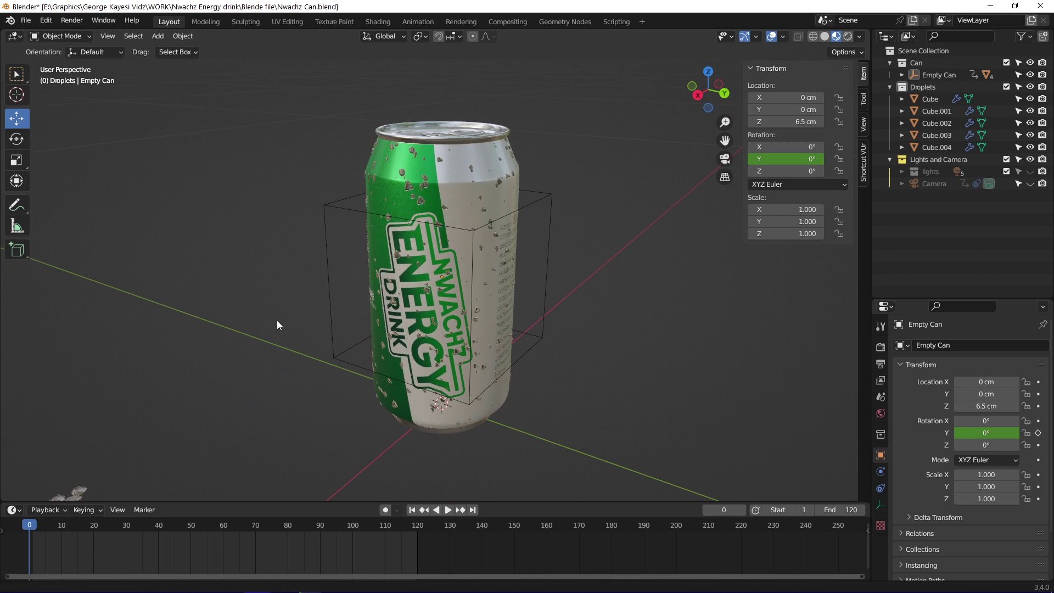
{"action": "middle_click_drag", "start_coordinate": [288, 315], "coordinate": [321, 363], "text": "shift"}
{"action": "left_click_drag", "start_coordinate": [287, 312], "coordinate": [364, 357]}
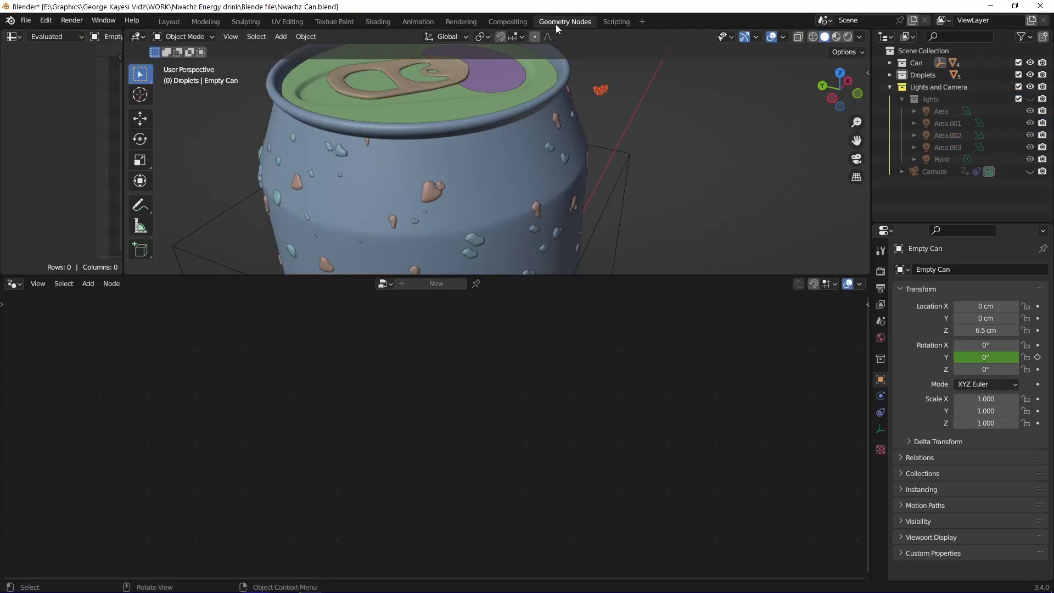
Step: Open the Geometry Nodes workspace and drag the Droplets collection into the node tree
{"action": "left_click", "coordinate": [527, 165]}
{"action": "left_click_drag", "start_coordinate": [530, 293], "coordinate": [530, 223]}
{"action": "scroll", "coordinate": [456, 138], "scroll_direction": "down", "scroll_amount": 5}
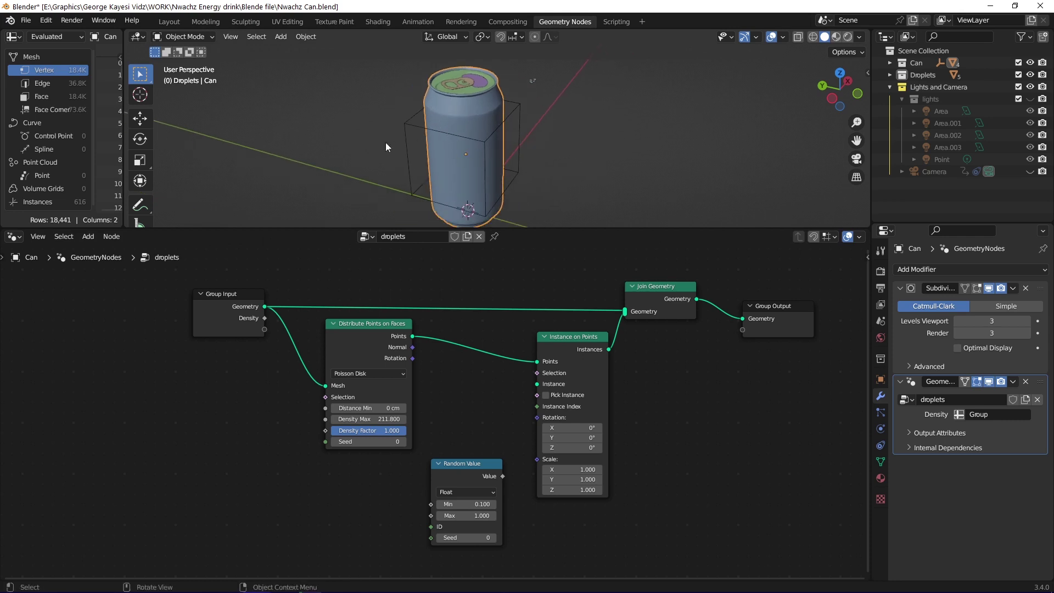
{"action": "left_click", "coordinate": [889, 75]}
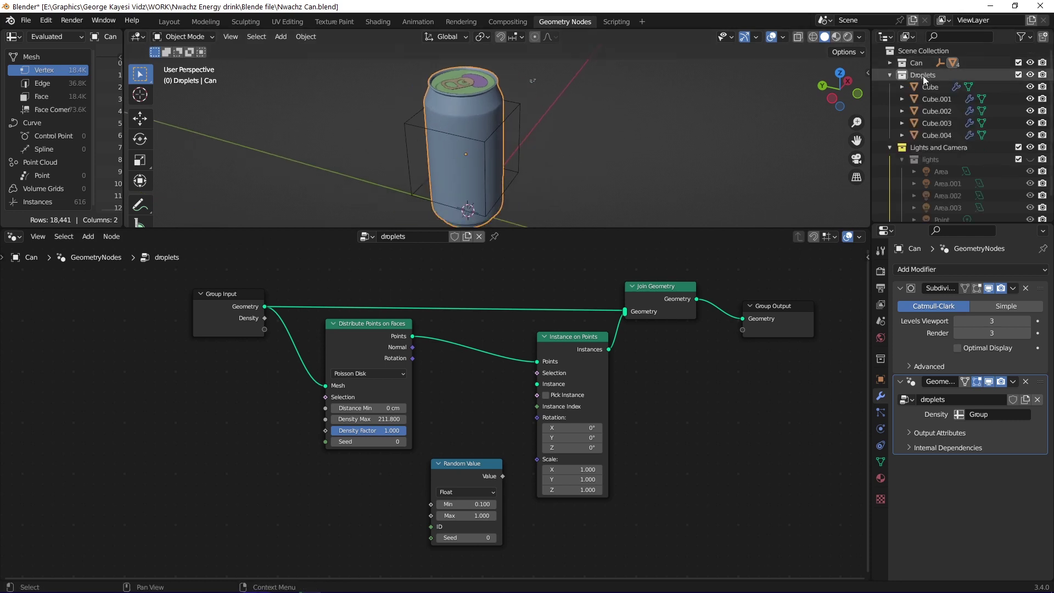
{"action": "left_click_drag", "start_coordinate": [925, 79], "coordinate": [324, 508]}
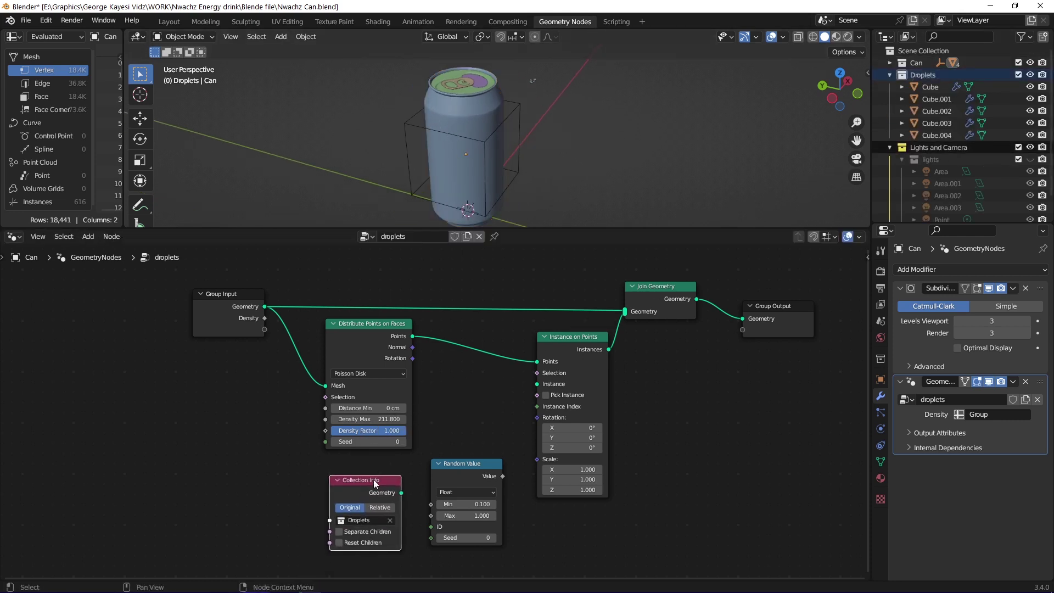
{"action": "scroll", "coordinate": [424, 472], "scroll_direction": "up", "scroll_amount": 2}
Step: Use the Droplets collection as instance geometry, enabling Separate Children and Reset Children
{"action": "left_click_drag", "start_coordinate": [367, 459], "coordinate": [418, 384]}
{"action": "left_click_drag", "start_coordinate": [486, 335], "coordinate": [537, 328]}
{"action": "middle_click_drag", "start_coordinate": [505, 128], "coordinate": [453, 163]}
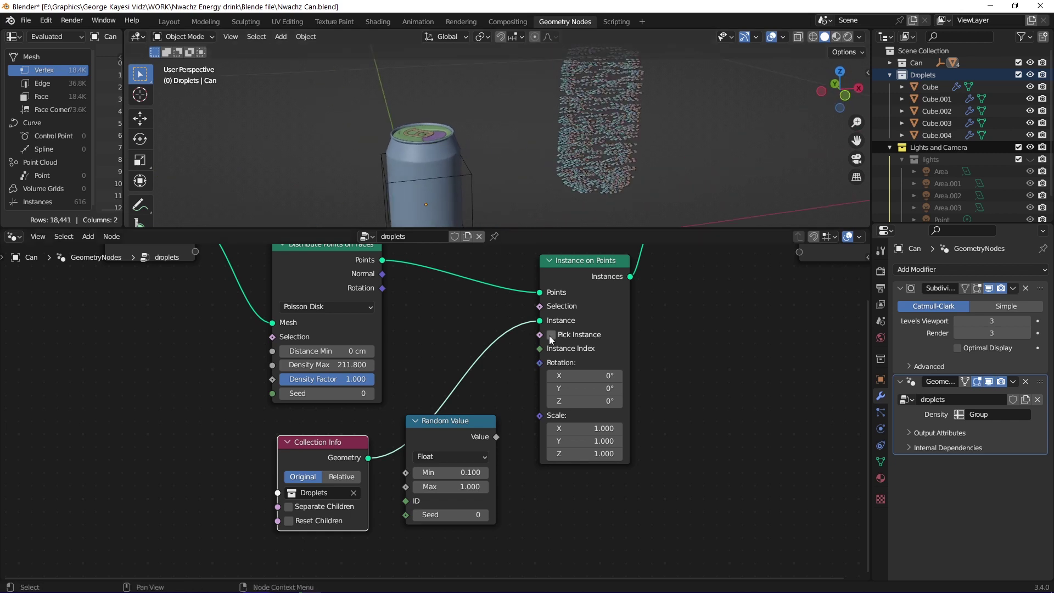
{"action": "left_click", "coordinate": [289, 506]}
{"action": "left_click", "coordinate": [288, 521]}
{"action": "middle_click_drag", "start_coordinate": [398, 124], "coordinate": [444, 184]}
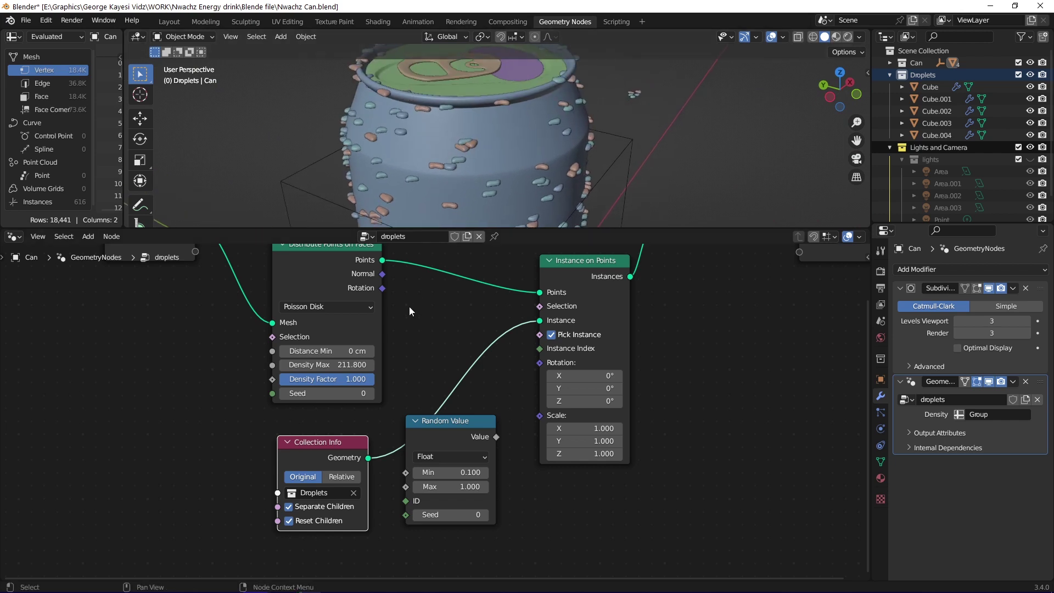
{"action": "scroll", "coordinate": [409, 308], "scroll_direction": "down", "scroll_amount": 2}
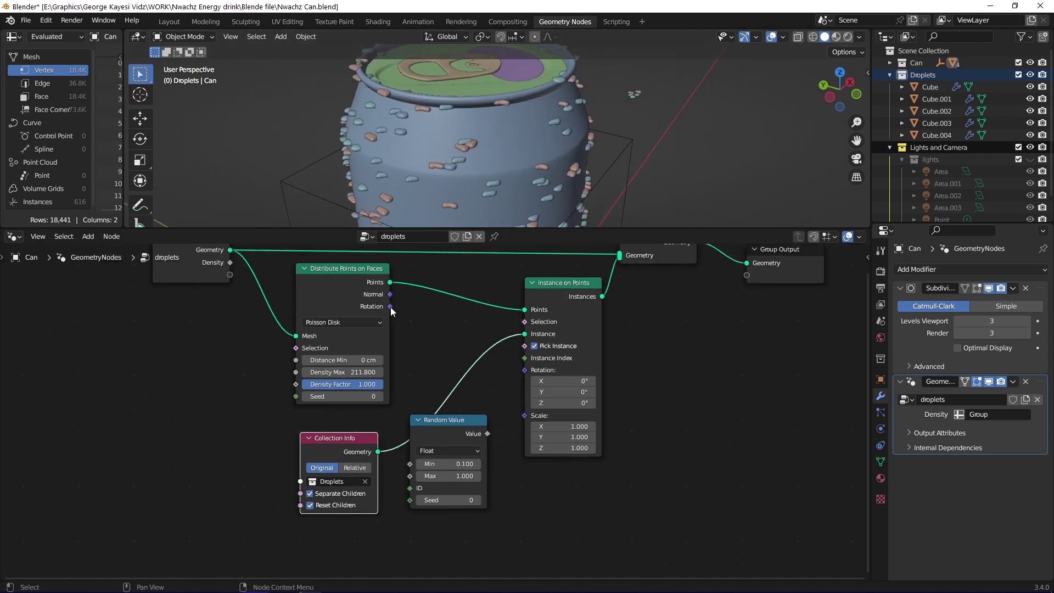
Step: Link the point Rotation and a Random Value to the droplet instances' rotation and scale
{"action": "left_click_drag", "start_coordinate": [391, 307], "coordinate": [519, 371]}
{"action": "scroll", "coordinate": [442, 177], "scroll_direction": "down", "scroll_amount": 1}
{"action": "middle_click_drag", "start_coordinate": [441, 177], "coordinate": [288, 162]}
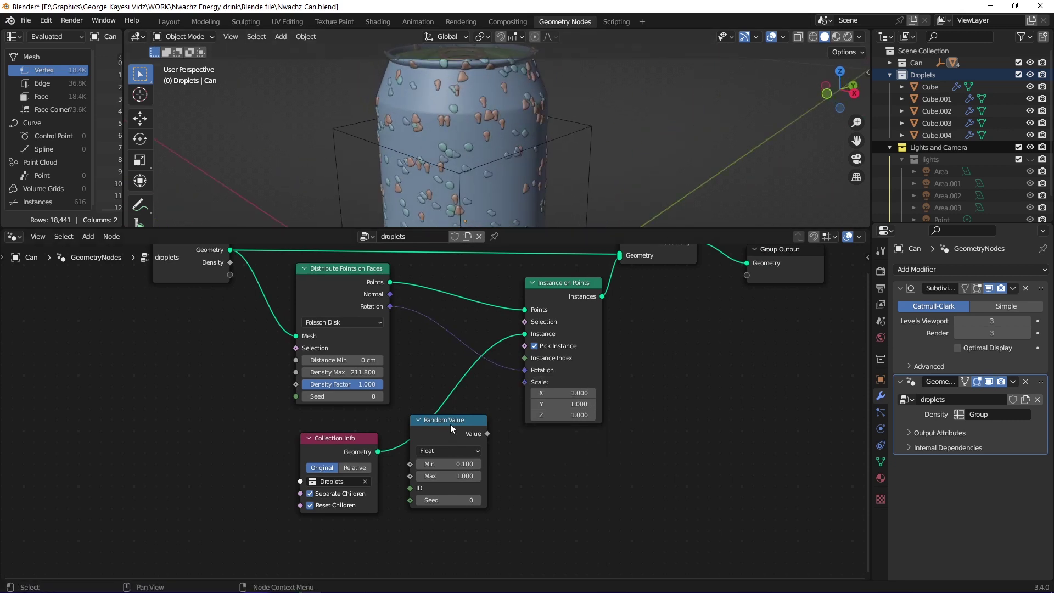
{"action": "left_click_drag", "start_coordinate": [450, 423], "coordinate": [470, 442]}
{"action": "scroll", "coordinate": [506, 454], "scroll_direction": "up", "scroll_amount": 2}
{"action": "left_click_drag", "start_coordinate": [535, 467], "coordinate": [537, 446]}
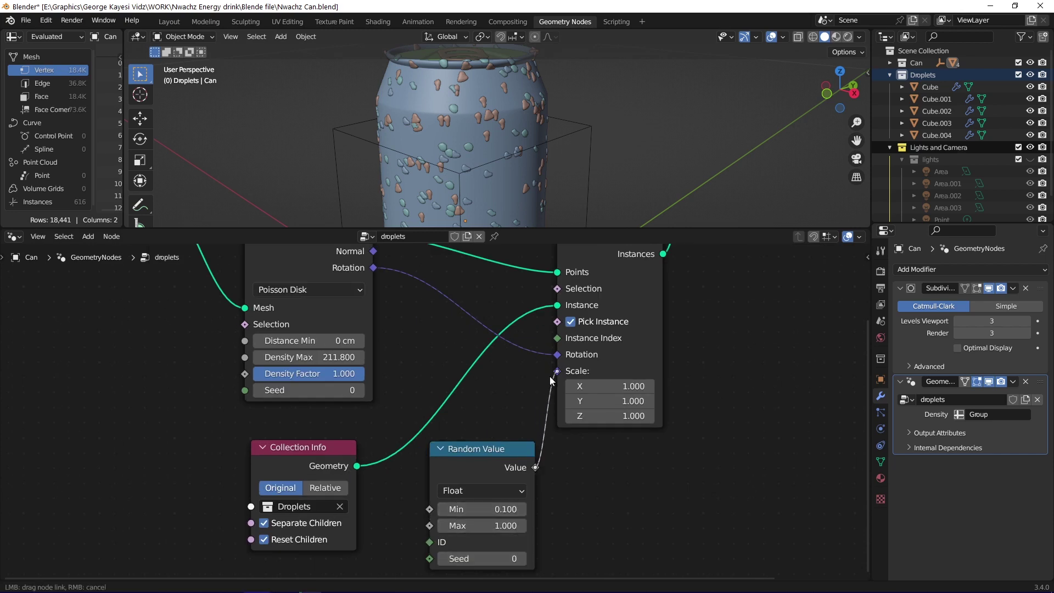
{"action": "left_click_drag", "start_coordinate": [552, 379], "coordinate": [553, 377]}
{"action": "middle_click_drag", "start_coordinate": [442, 187], "coordinate": [430, 106]}
{"action": "left_click_drag", "start_coordinate": [426, 226], "coordinate": [431, 356]}
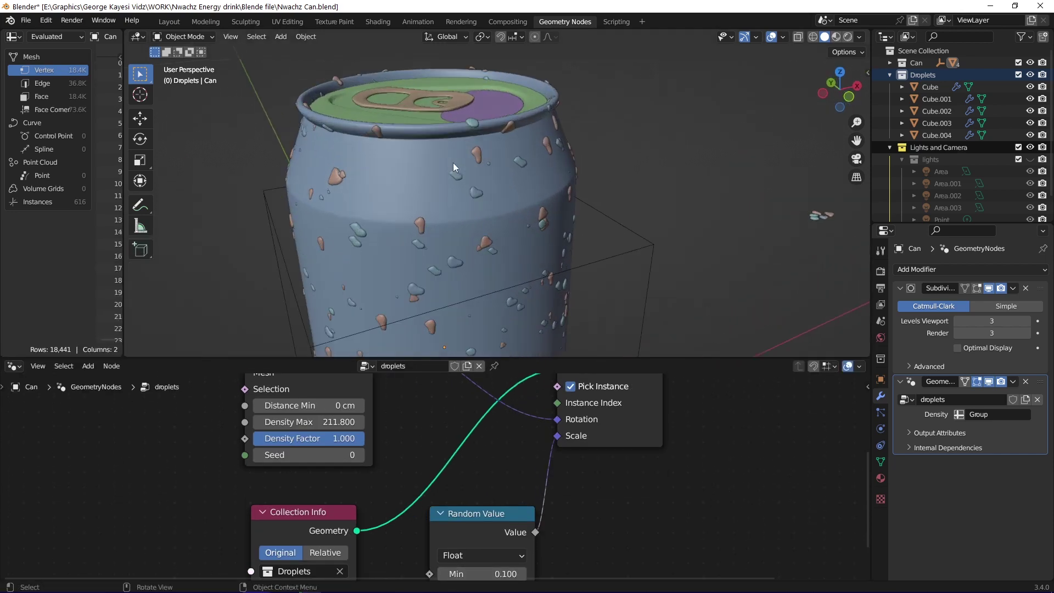
{"action": "middle_click_drag", "start_coordinate": [349, 146], "coordinate": [575, 215]}
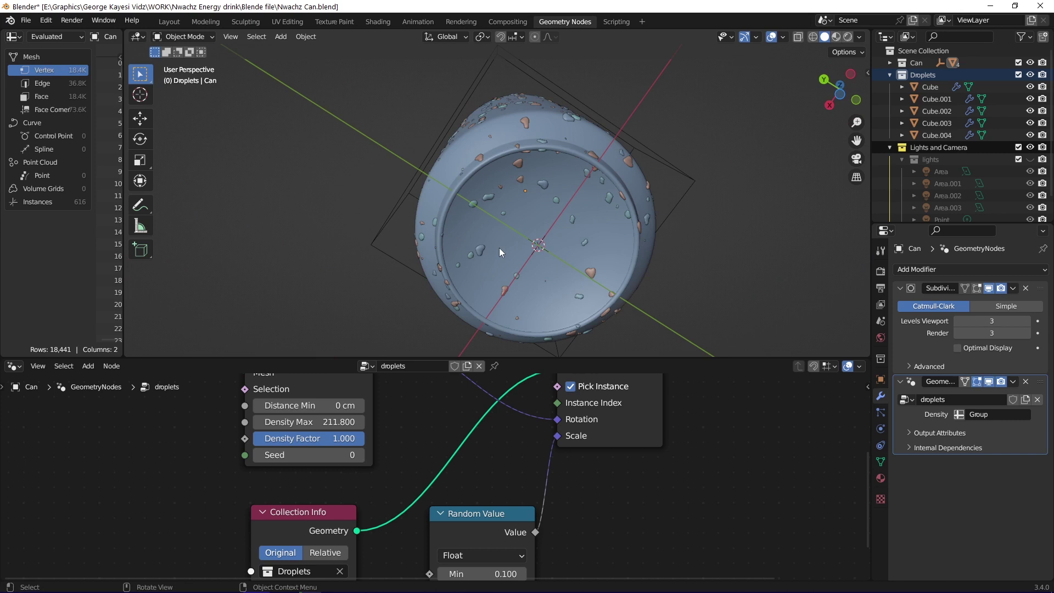
Step: Switch the can to Weight Paint mode and check its Group vertex group
{"action": "left_click", "coordinate": [178, 38]}
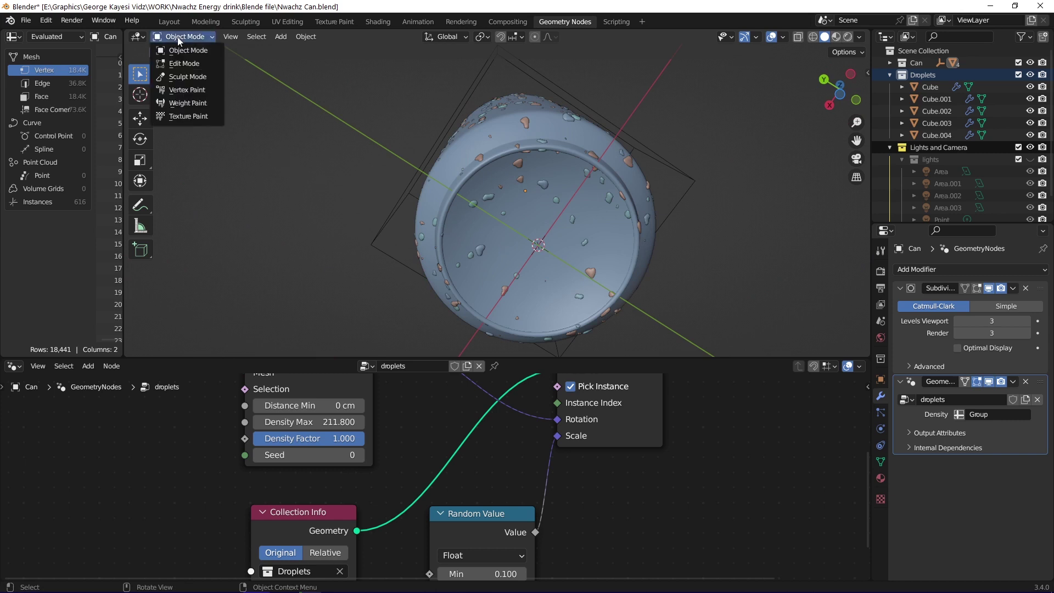
{"action": "left_click", "coordinate": [188, 103]}
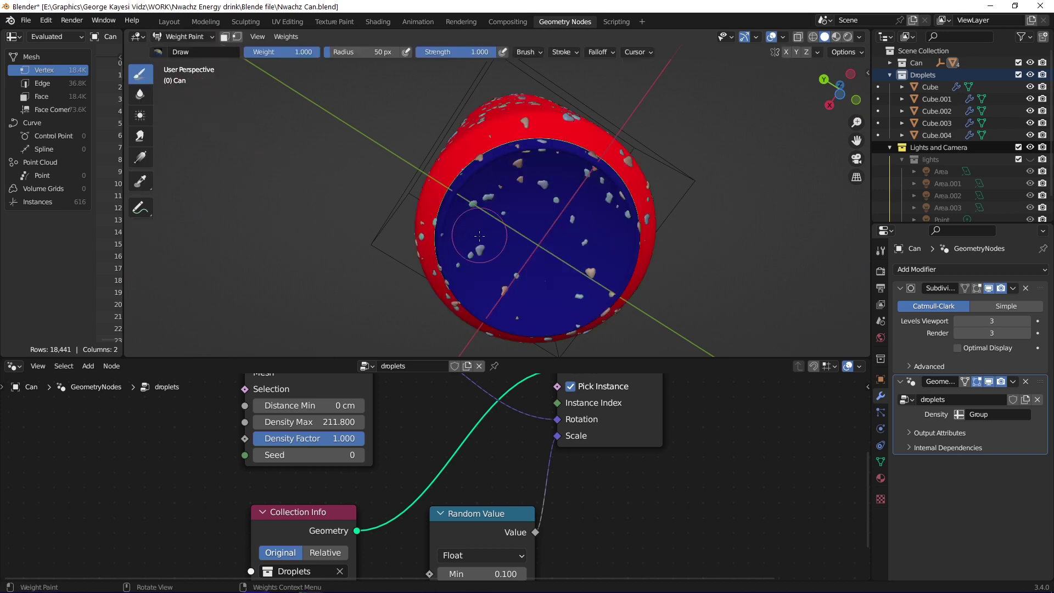
{"action": "middle_click_drag", "start_coordinate": [516, 274], "coordinate": [509, 226]}
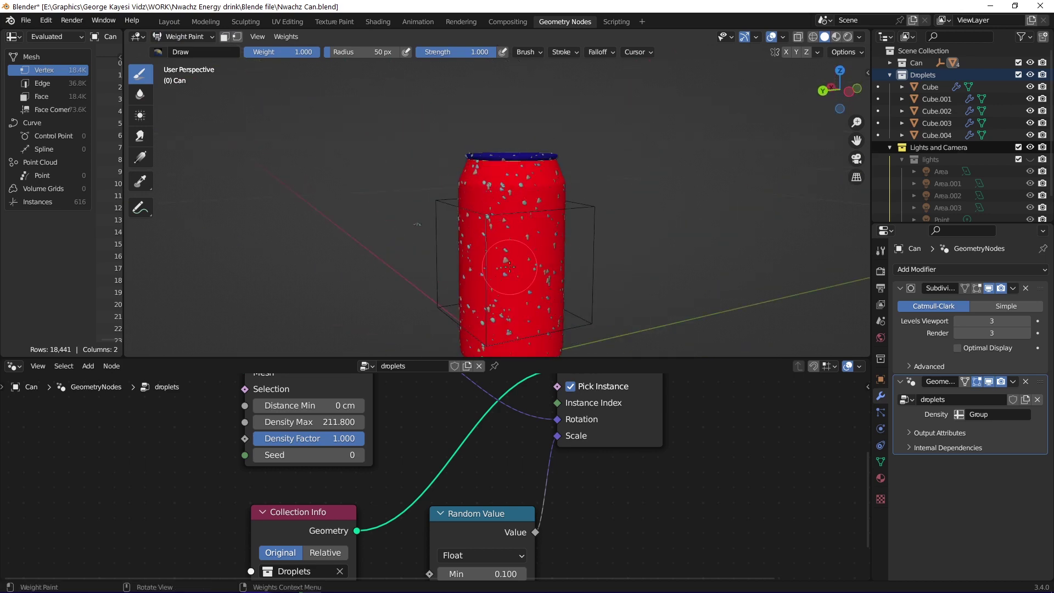
{"action": "left_click", "coordinate": [881, 462]}
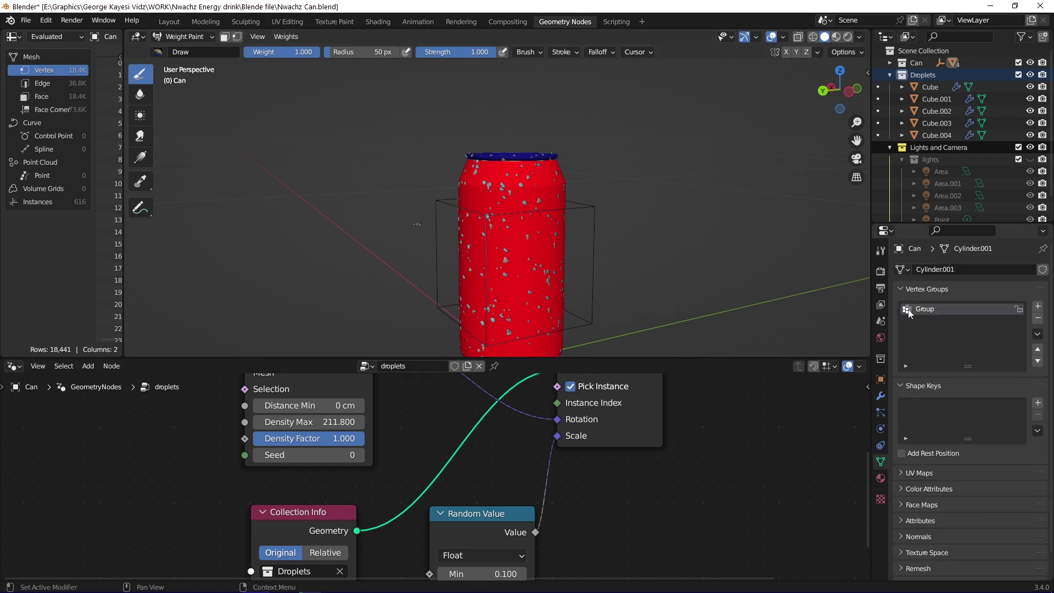
Step: Connect the Group Input Density socket to the distribution node's Density Factor
{"action": "middle_click_drag", "start_coordinate": [239, 382], "coordinate": [438, 487]}
{"action": "scroll", "coordinate": [438, 486], "scroll_direction": "up", "scroll_amount": 1}
{"action": "left_click_drag", "start_coordinate": [362, 395], "coordinate": [362, 464]}
{"action": "middle_click_drag", "start_coordinate": [362, 464], "coordinate": [427, 436]}
{"action": "left_click_drag", "start_coordinate": [391, 424], "coordinate": [429, 466]}
{"action": "left_click_drag", "start_coordinate": [454, 500], "coordinate": [460, 503]}
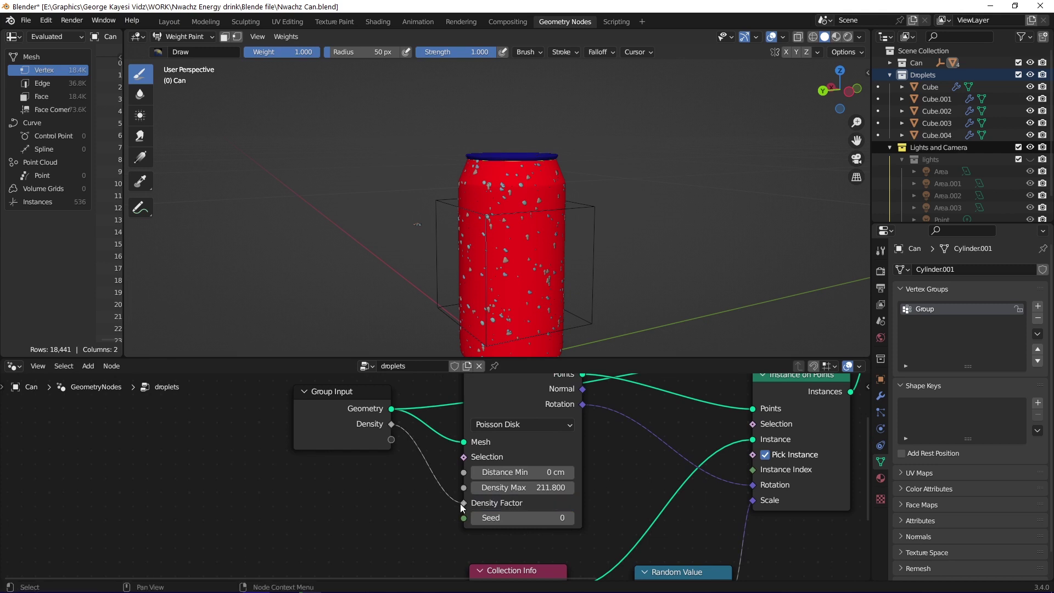
Step: Set the modifier's Density attribute to Group, then return to Object Mode
{"action": "left_click", "coordinate": [880, 396]}
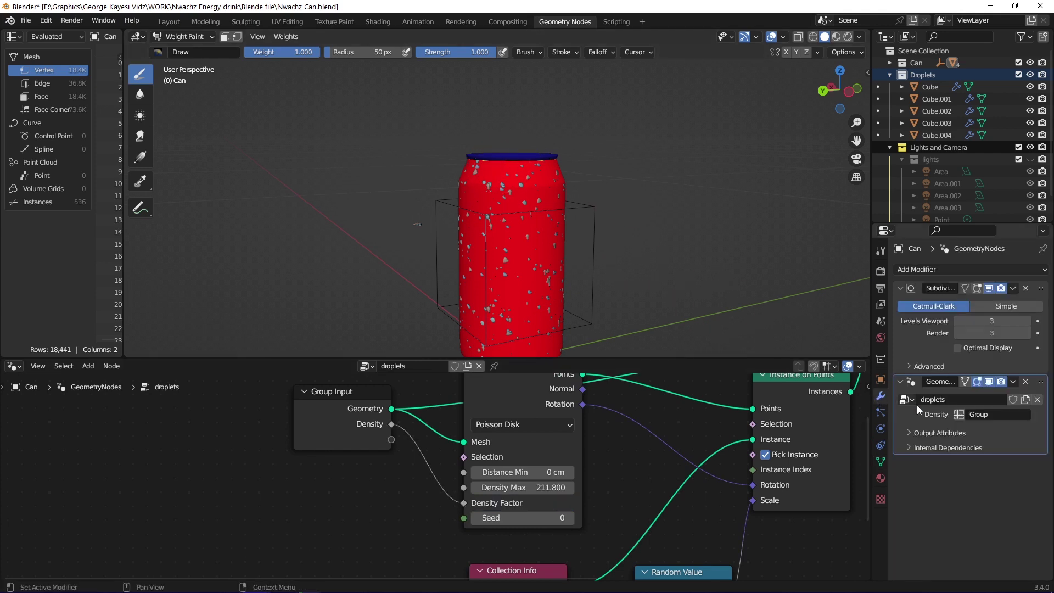
{"action": "left_click", "coordinate": [978, 413]}
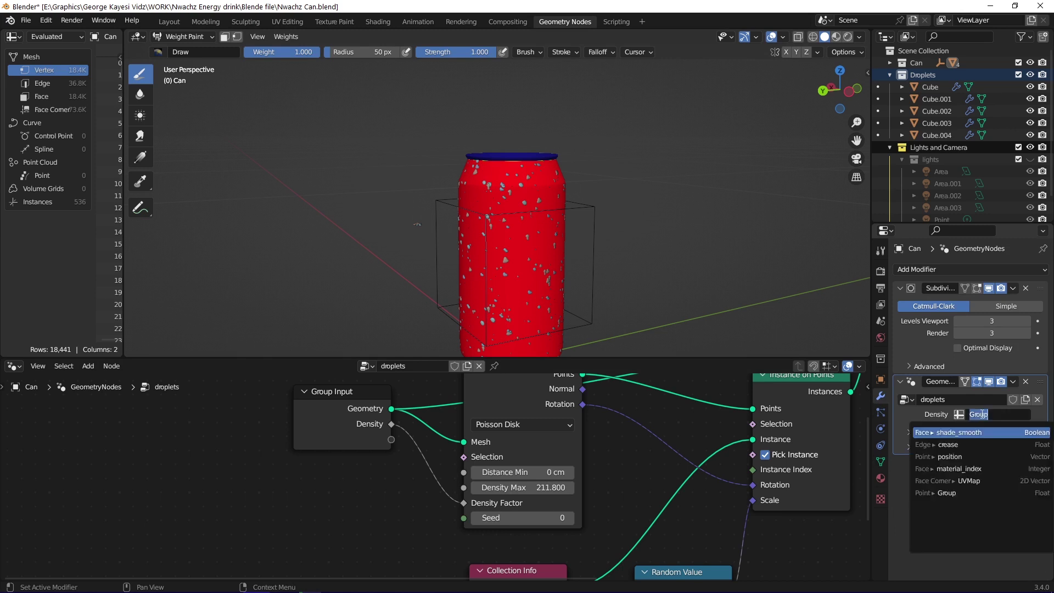
{"action": "left_click", "coordinate": [961, 493]}
{"action": "middle_click_drag", "start_coordinate": [549, 246], "coordinate": [568, 214]}
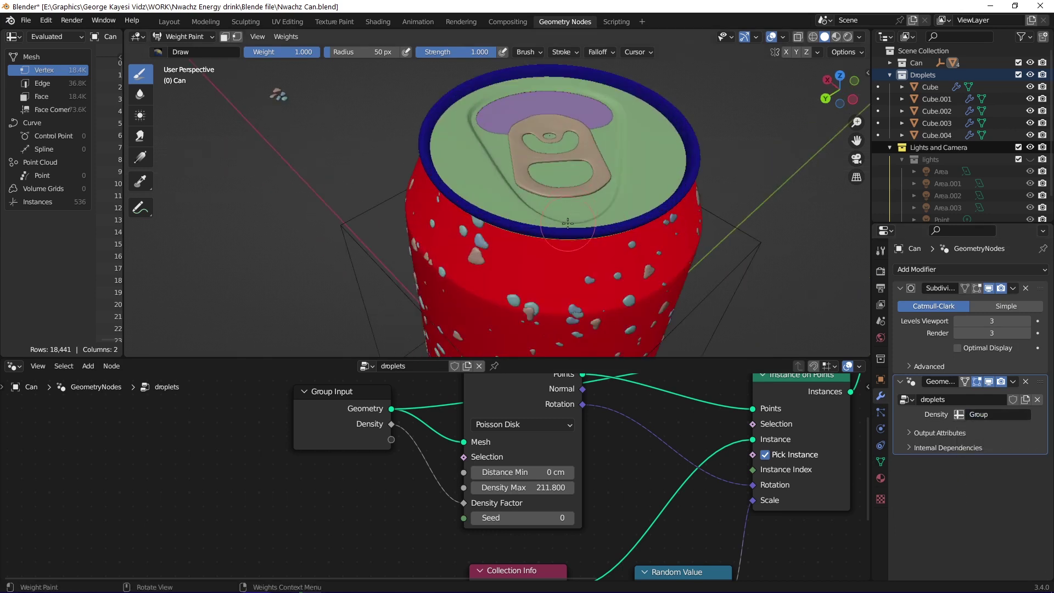
{"action": "scroll", "coordinate": [568, 214], "scroll_direction": "down", "scroll_amount": 3}
{"action": "left_click", "coordinate": [185, 36]}
{"action": "left_click", "coordinate": [181, 46]}
{"action": "key", "text": "ctrl+space"}
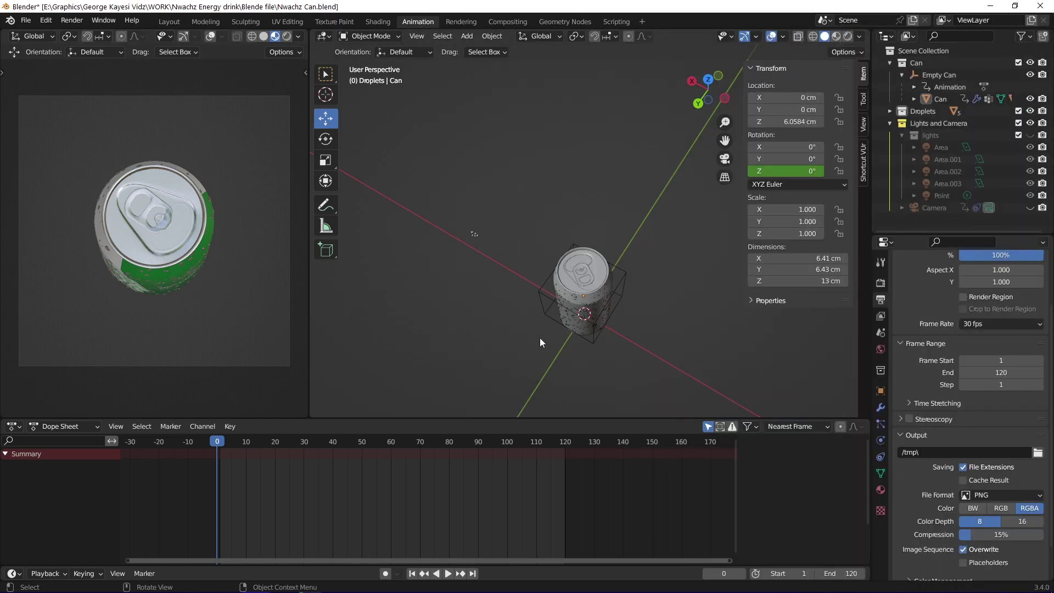
Step: Unhide the Camera, select it and play its animation, scrubbing back to frame 63
{"action": "middle_click_drag", "start_coordinate": [610, 362], "coordinate": [555, 283]}
{"action": "left_click", "coordinate": [1029, 208]}
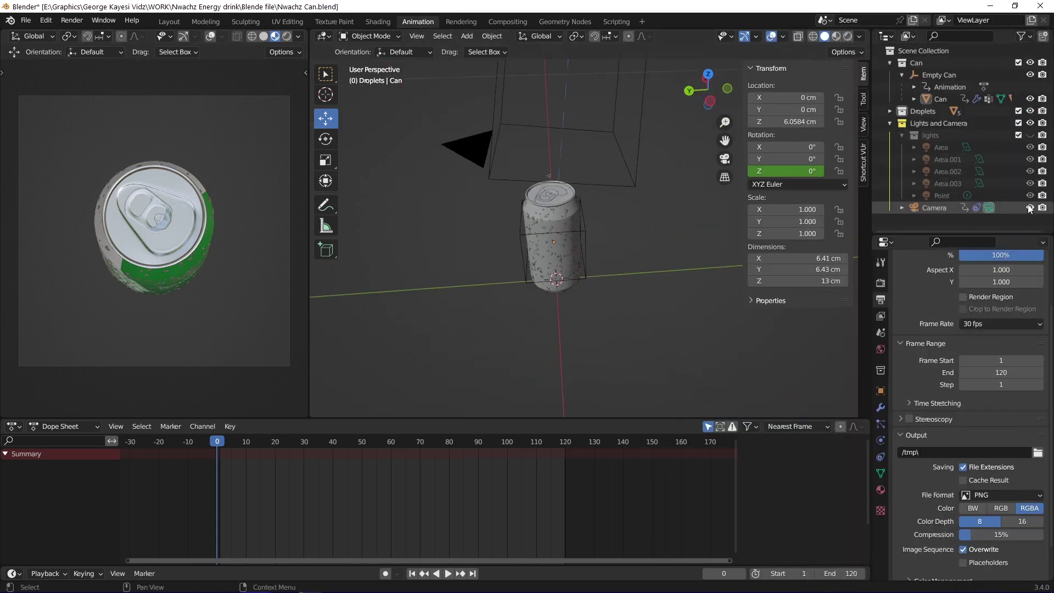
{"action": "middle_click_drag", "start_coordinate": [658, 202], "coordinate": [591, 192]}
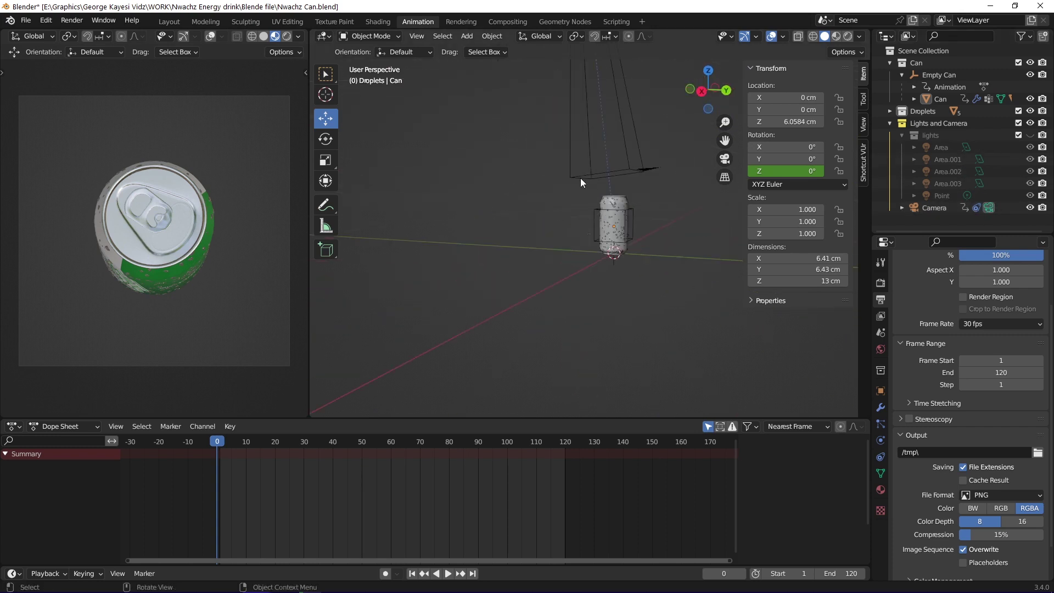
{"action": "left_click", "coordinate": [583, 178]}
{"action": "key", "text": "space"}
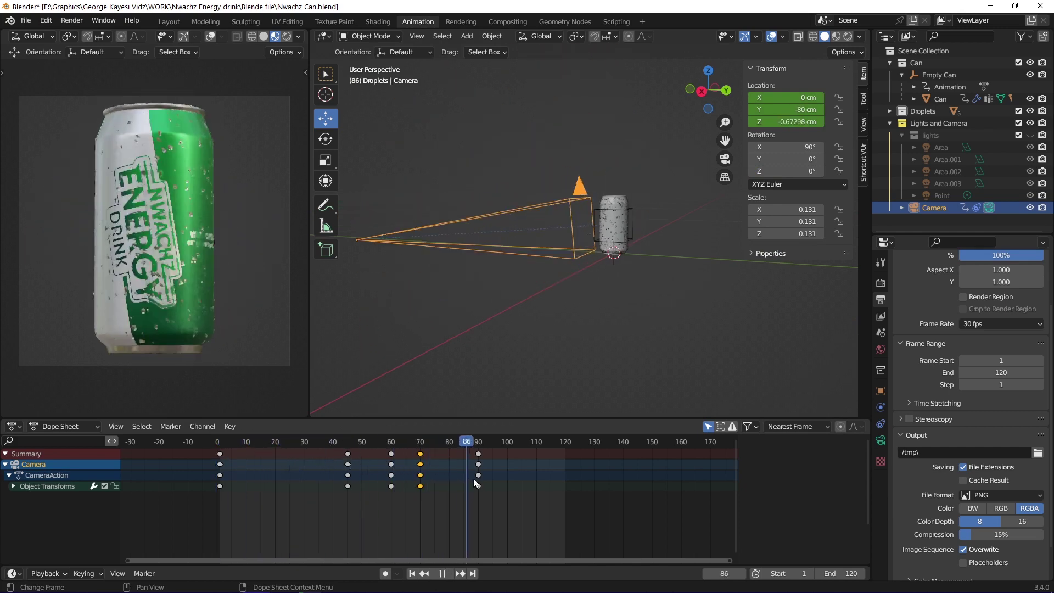
{"action": "left_click_drag", "start_coordinate": [466, 490], "coordinate": [399, 490]}
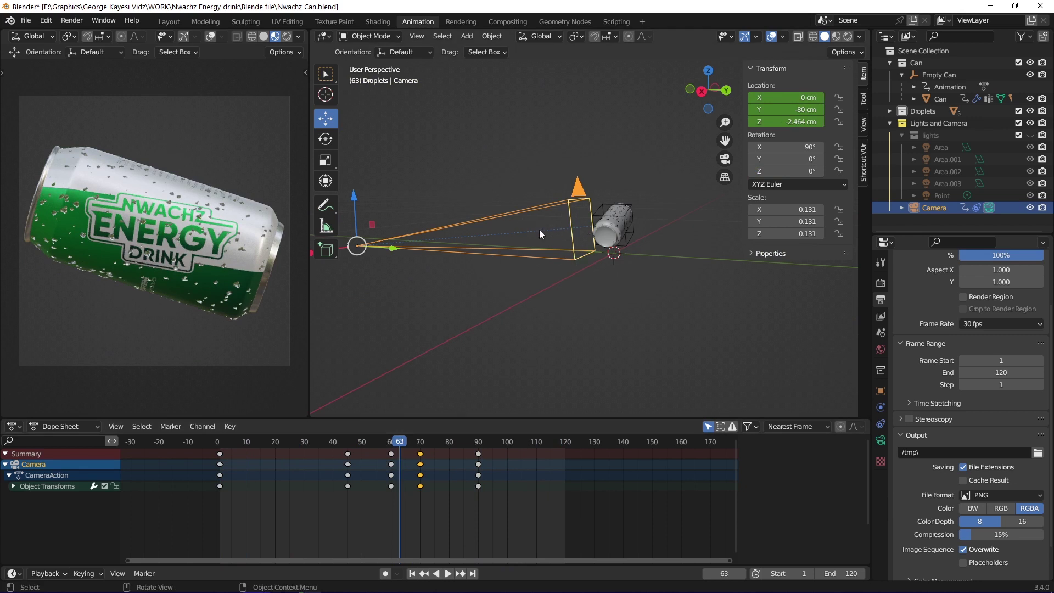
Step: Inspect the camera's Track To constraint and step between frames 89 and 90 in right view
{"action": "left_click", "coordinate": [879, 424]}
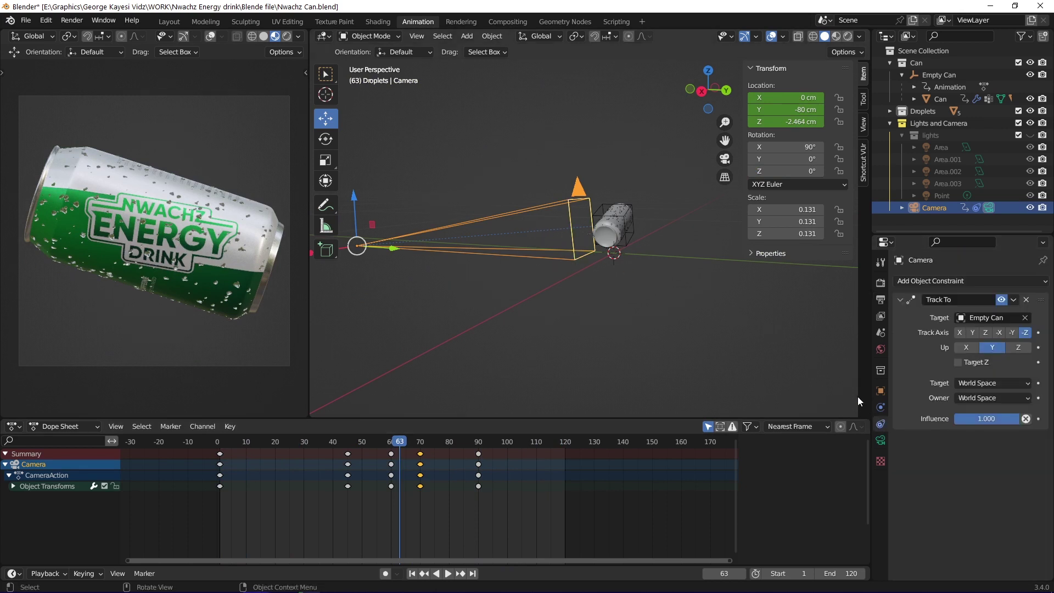
{"action": "left_click", "coordinate": [943, 284]}
{"action": "left_click", "coordinate": [943, 283]}
{"action": "left_click", "coordinate": [623, 242]}
{"action": "left_click", "coordinate": [569, 206]}
{"action": "key", "text": "space"}
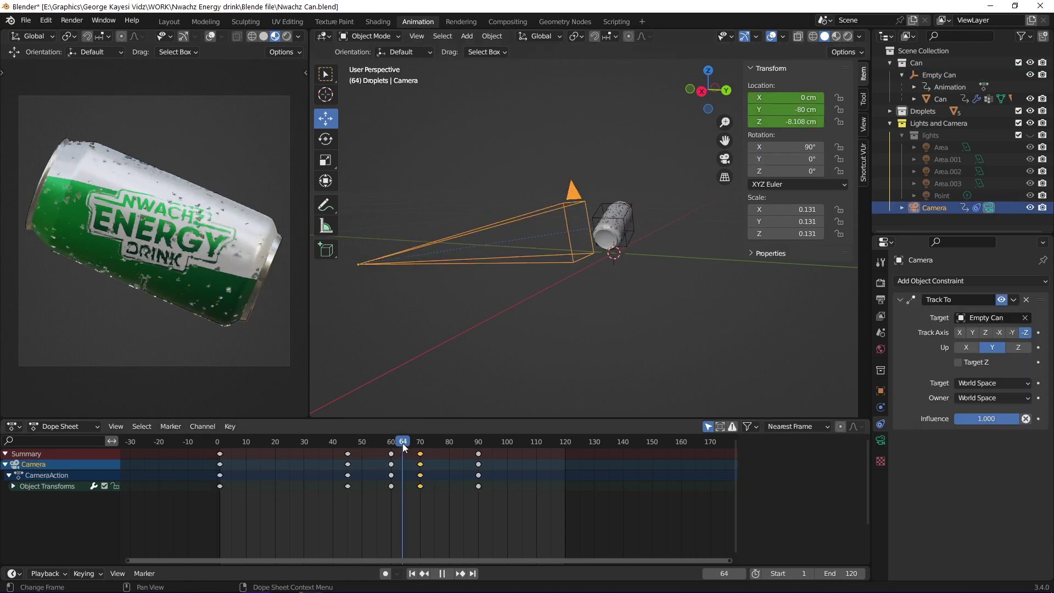
{"action": "key", "text": "space"}
{"action": "key", "text": "Left"}
{"action": "key", "text": "KP_3"}
{"action": "scroll", "coordinate": [528, 323], "scroll_direction": "down", "scroll_amount": 2}
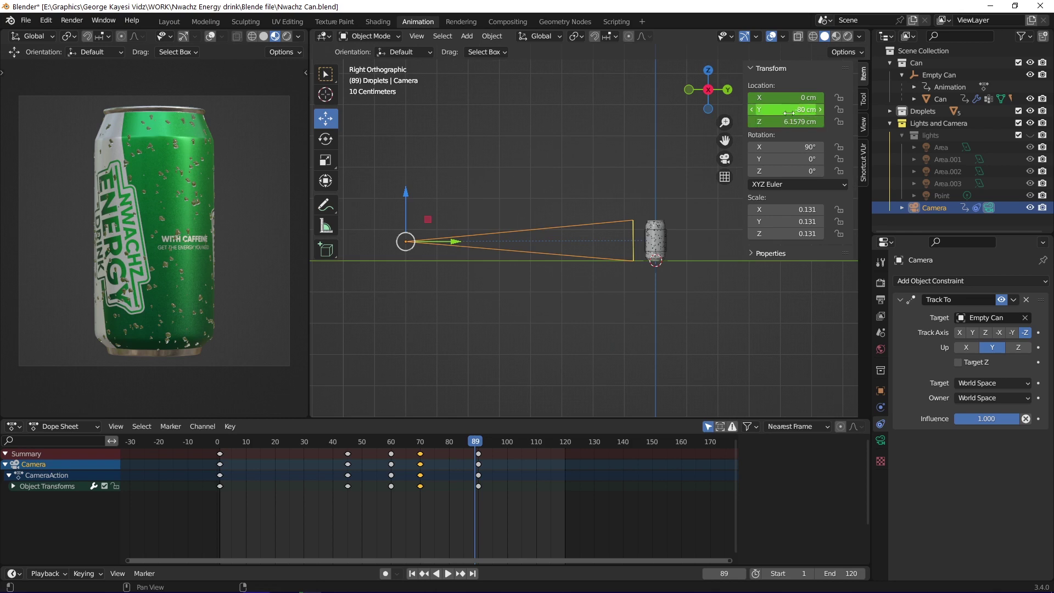
{"action": "key", "text": "Right"}
{"action": "scroll", "coordinate": [689, 236], "scroll_direction": "up", "scroll_amount": 2}
Step: Play the Empty Can's spin-and-tilt animation, stop at frame 61, then select the Can mesh
{"action": "left_click", "coordinate": [725, 254]}
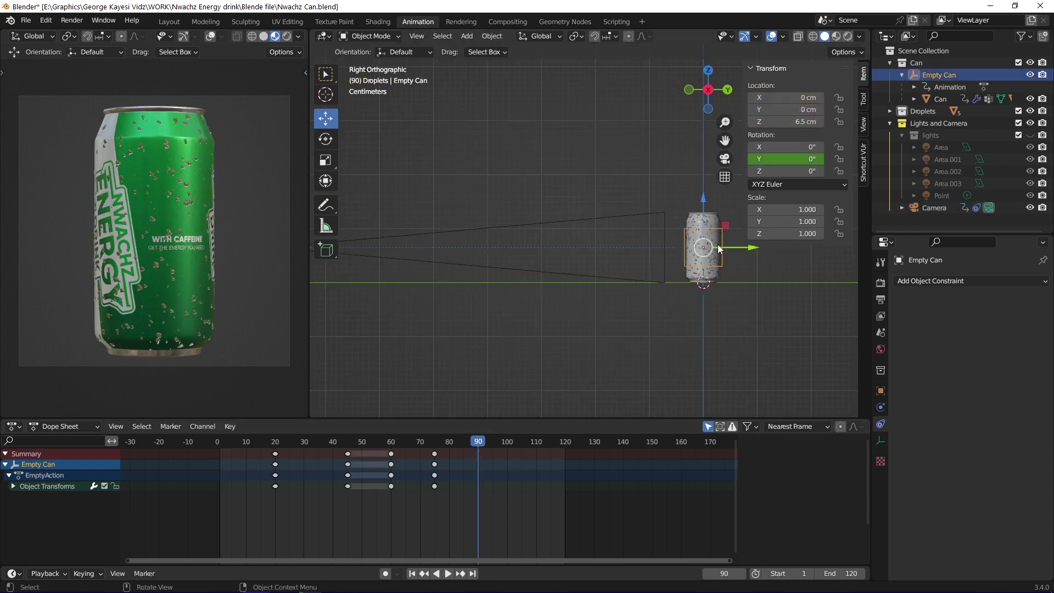
{"action": "key", "text": "KP_1"}
{"action": "key", "text": "KP_Decimal"}
{"action": "left_click_drag", "start_coordinate": [478, 441], "coordinate": [368, 441]}
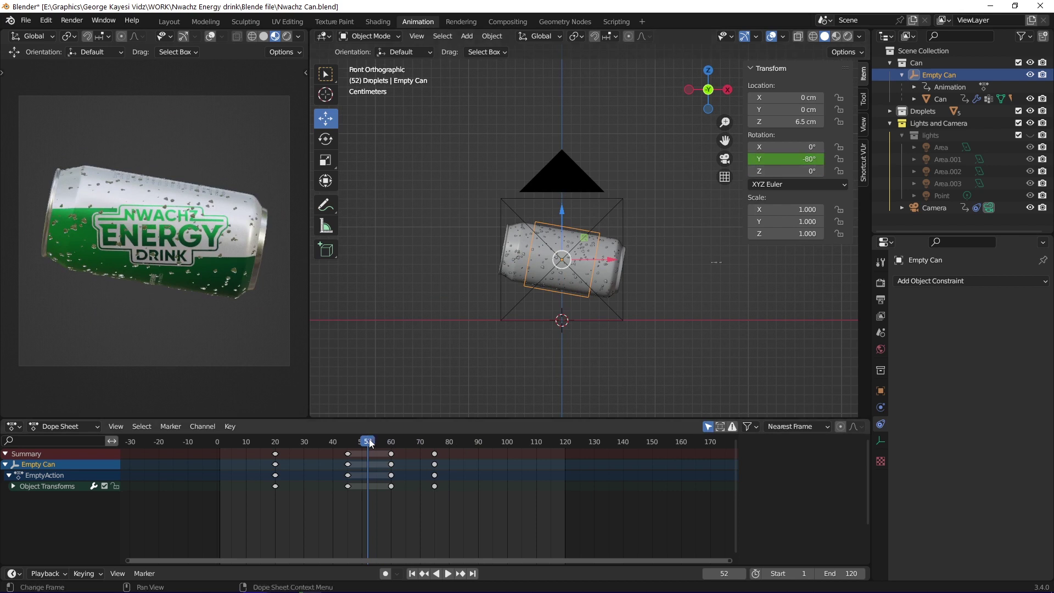
{"action": "key", "text": "space"}
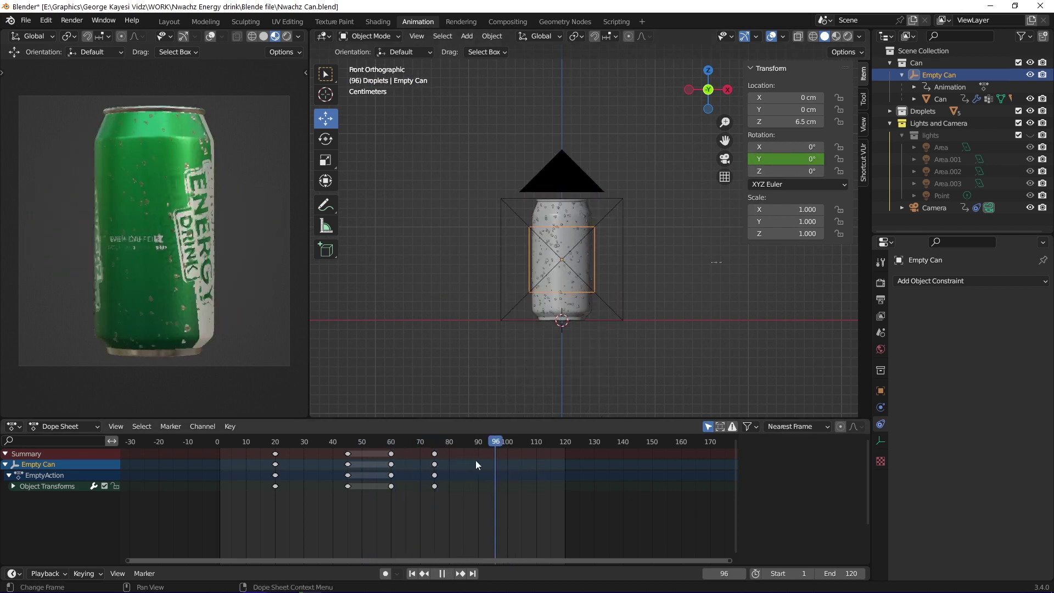
{"action": "key", "text": "space"}
{"action": "left_click_drag", "start_coordinate": [469, 460], "coordinate": [393, 455]}
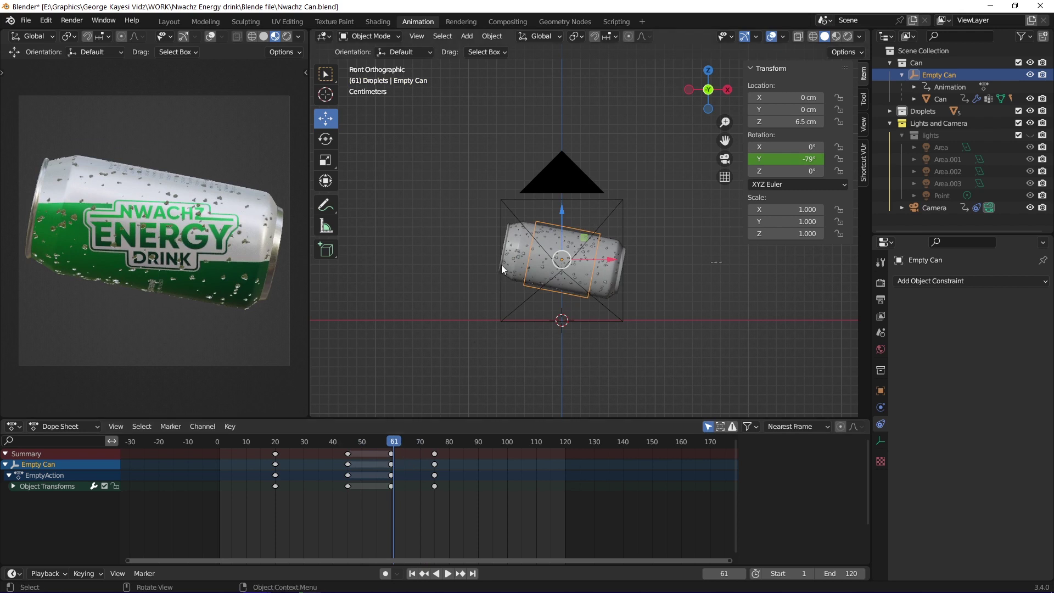
{"action": "left_click", "coordinate": [519, 245]}
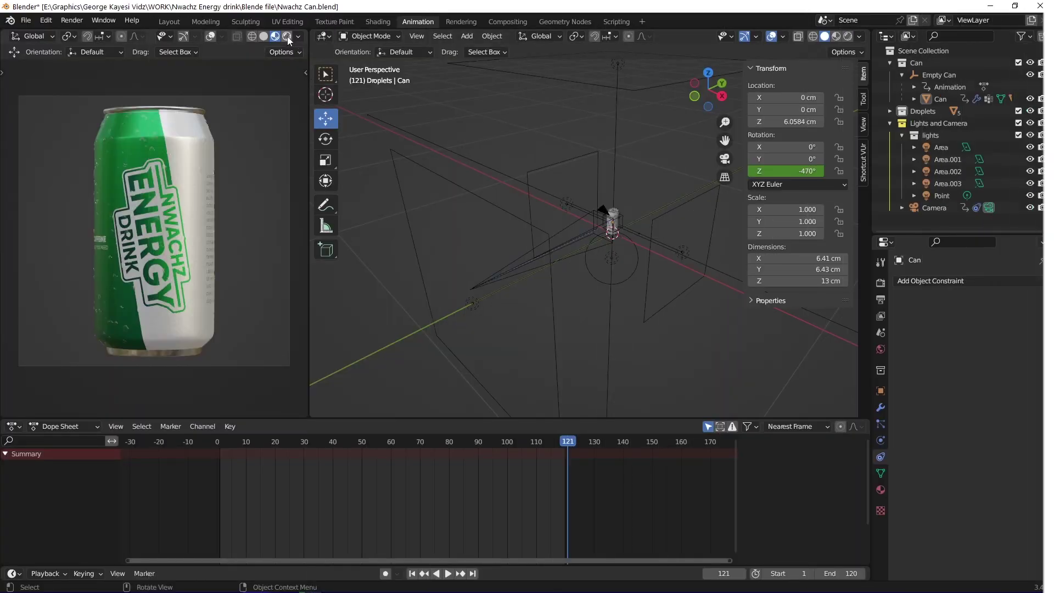
Step: Switch to Rendered shading and click through the three area lights and the Point light
{"action": "left_click", "coordinate": [287, 37]}
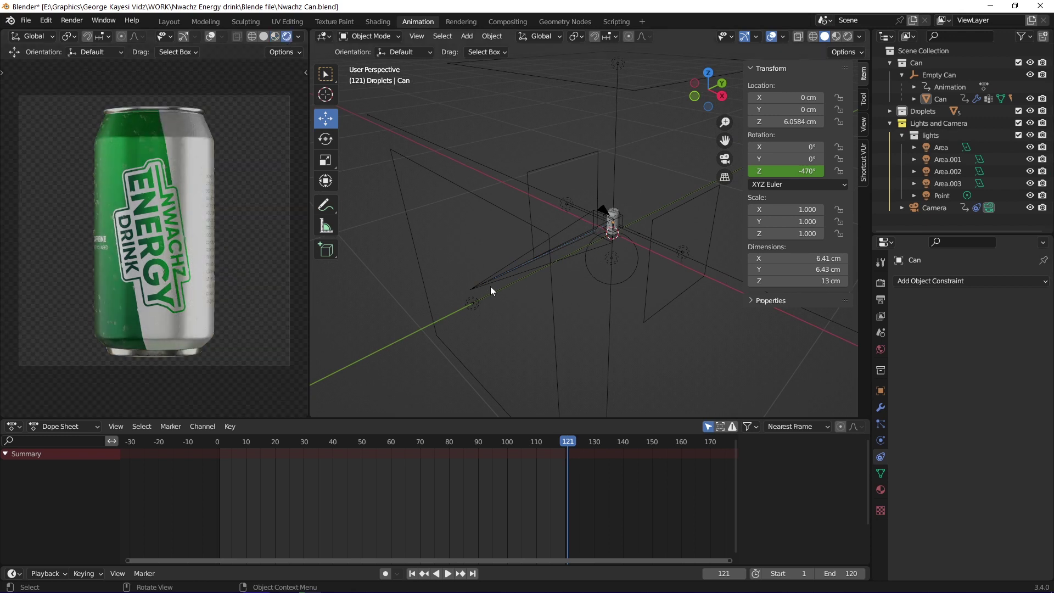
{"action": "left_click", "coordinate": [474, 302]}
{"action": "middle_click_drag", "start_coordinate": [474, 302], "coordinate": [544, 337]}
{"action": "left_click", "coordinate": [648, 287], "text": "shift"}
{"action": "left_click", "coordinate": [624, 205], "text": "shift"}
{"action": "middle_click_drag", "start_coordinate": [528, 87], "coordinate": [660, 246]}
{"action": "left_click", "coordinate": [574, 271]}
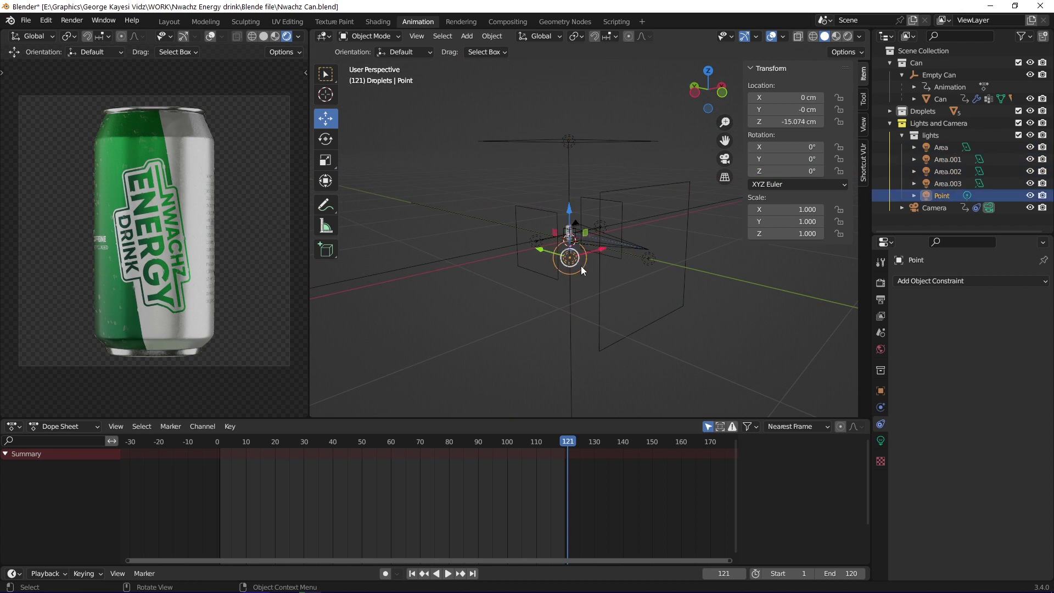
Step: Review the World background settings, then the Render properties with Transparent film
{"action": "left_click", "coordinate": [880, 349]}
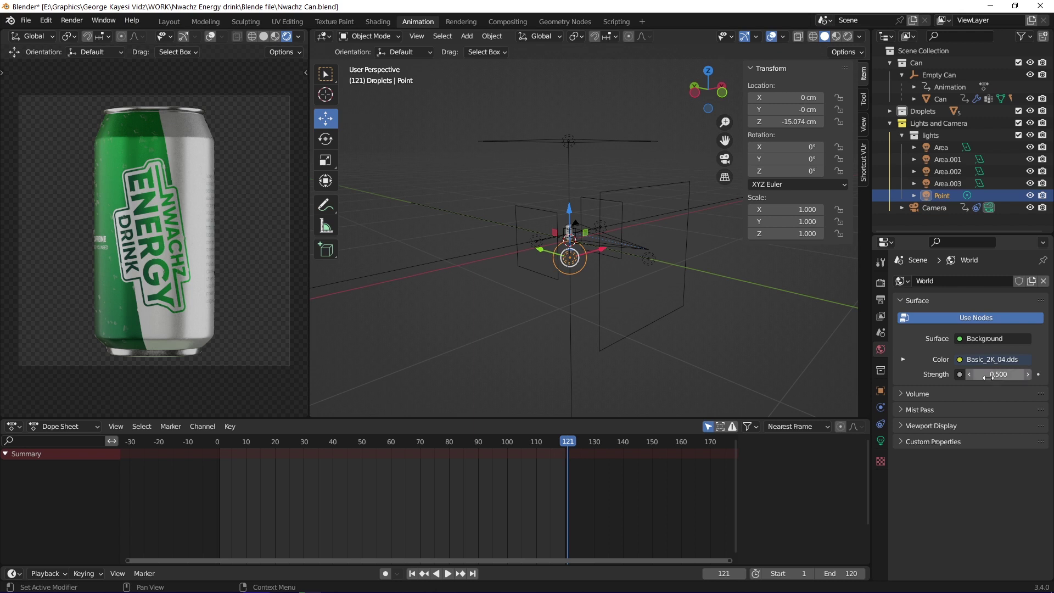
{"action": "left_click", "coordinate": [879, 284]}
{"action": "scroll", "coordinate": [939, 426], "scroll_direction": "down", "scroll_amount": 1}
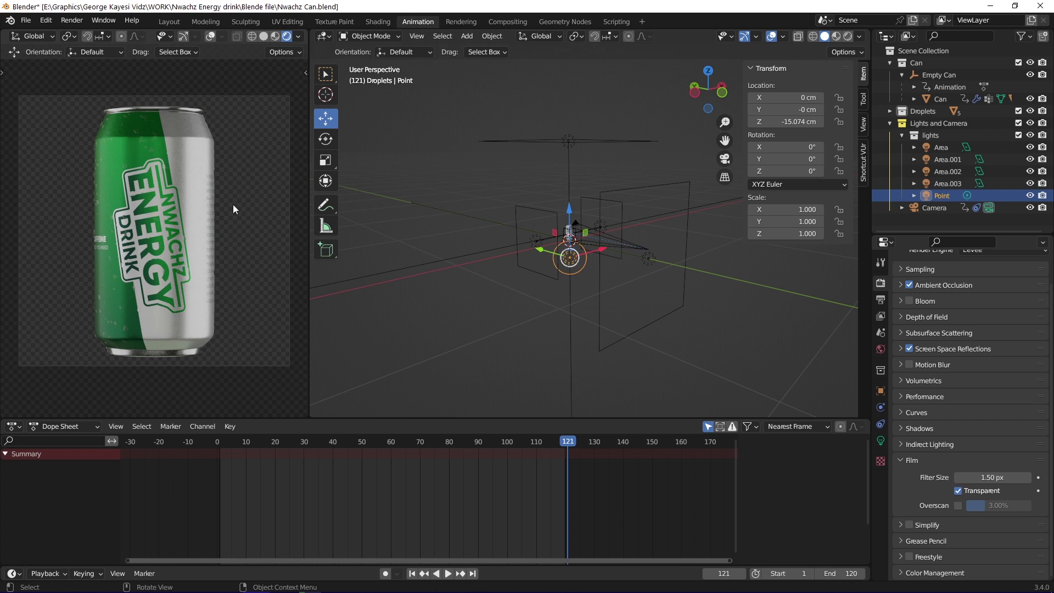
Step: Switch the render engine to Cycles with 128 max render samples
{"action": "left_click", "coordinate": [881, 299]}
{"action": "left_click", "coordinate": [882, 284]}
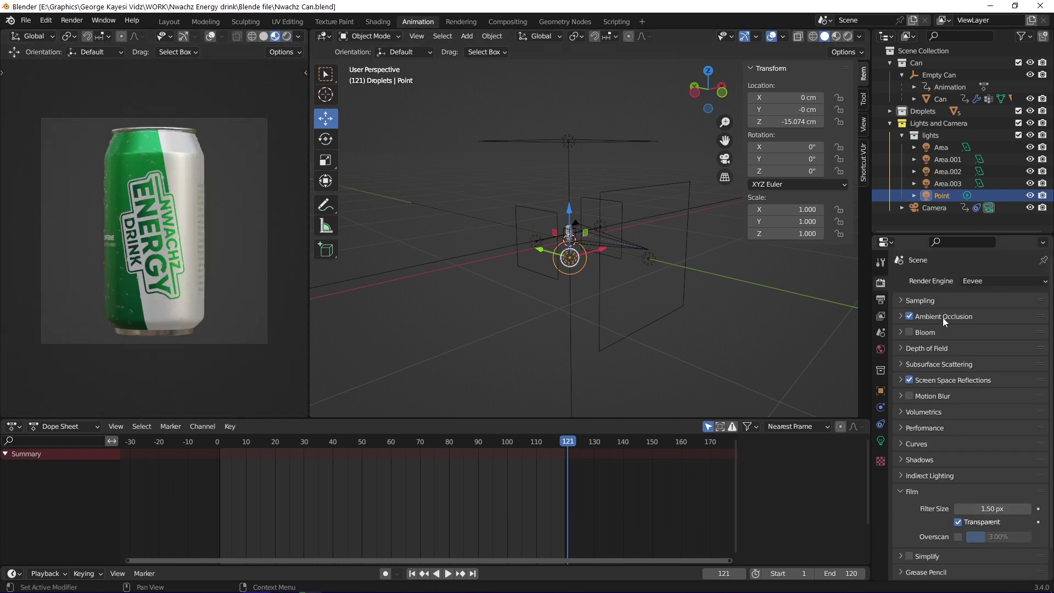
{"action": "left_click", "coordinate": [973, 281]}
{"action": "left_click", "coordinate": [974, 324]}
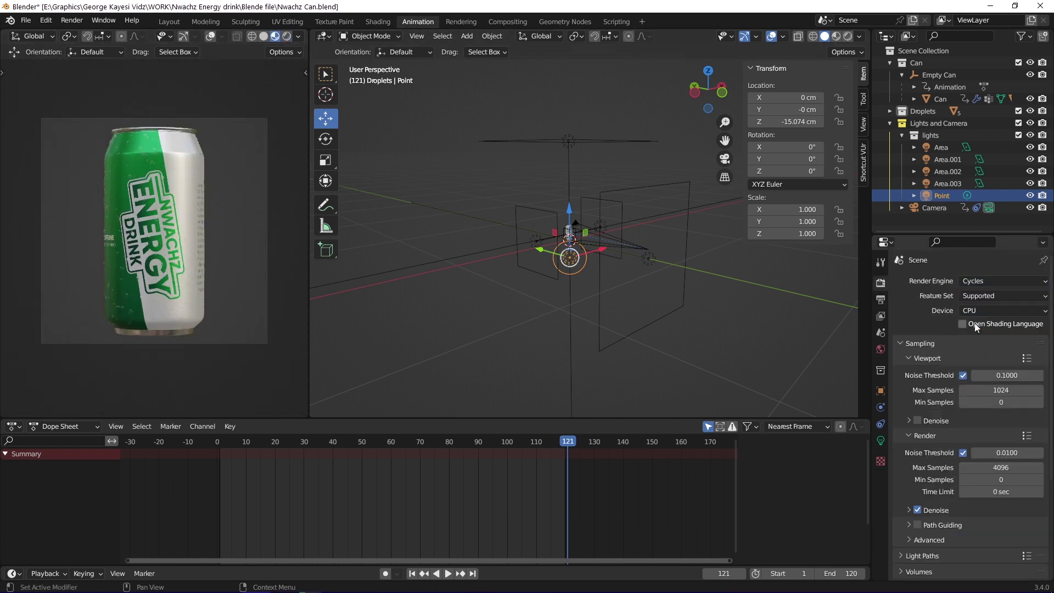
{"action": "scroll", "coordinate": [974, 329], "scroll_direction": "down", "scroll_amount": 5}
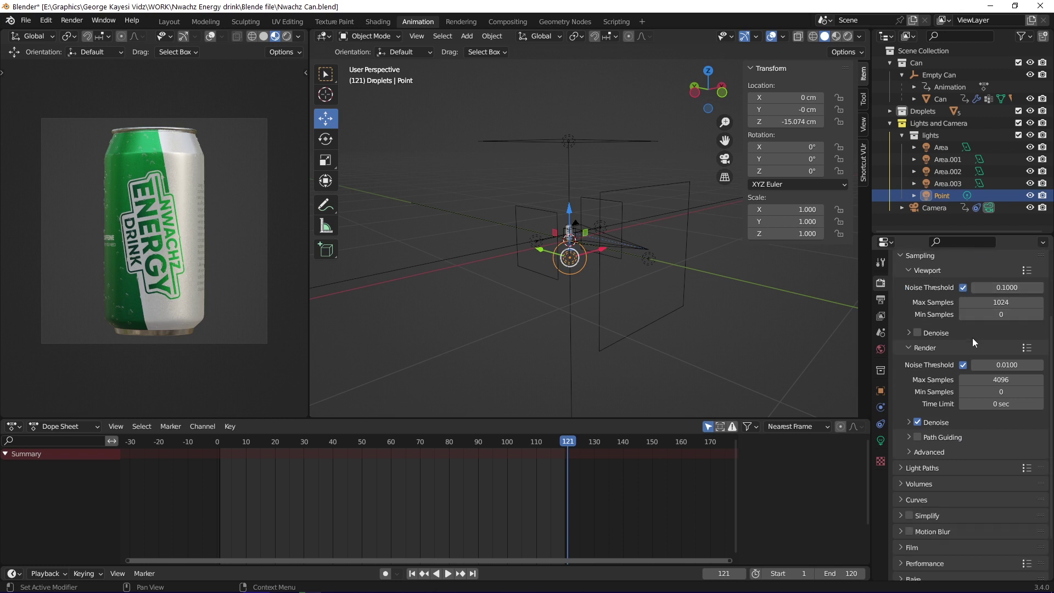
{"action": "left_click", "coordinate": [986, 357]}
{"action": "type", "text": "128"}
{"action": "key", "text": "Return"}
Step: Enable Motion Blur, set the nwachz PNG output path and render the animation
{"action": "scroll", "coordinate": [995, 397], "scroll_direction": "down", "scroll_amount": 2}
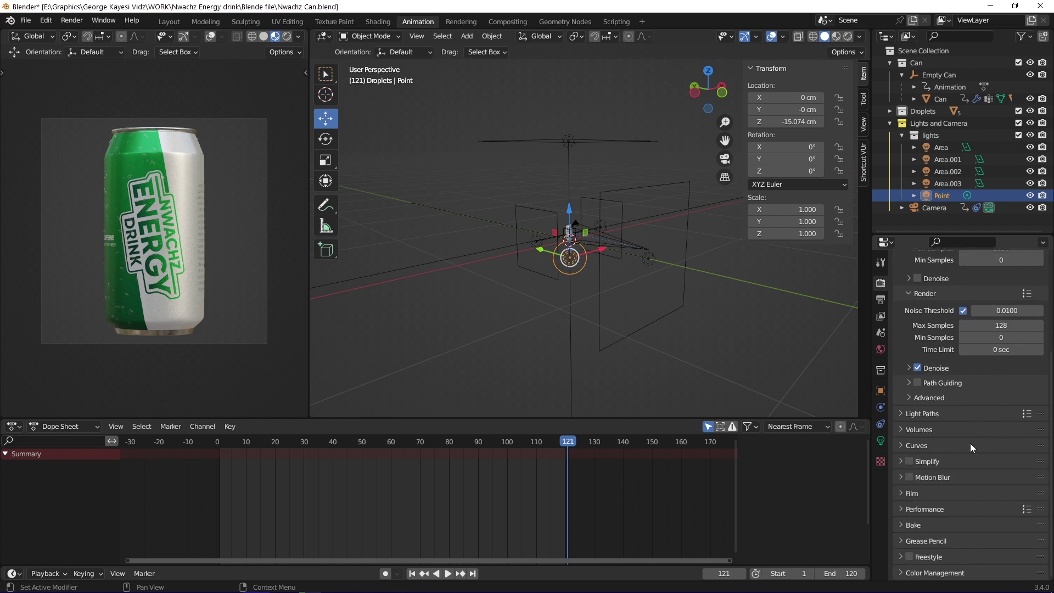
{"action": "left_click", "coordinate": [909, 477]}
{"action": "scroll", "coordinate": [981, 483], "scroll_direction": "up", "scroll_amount": 3}
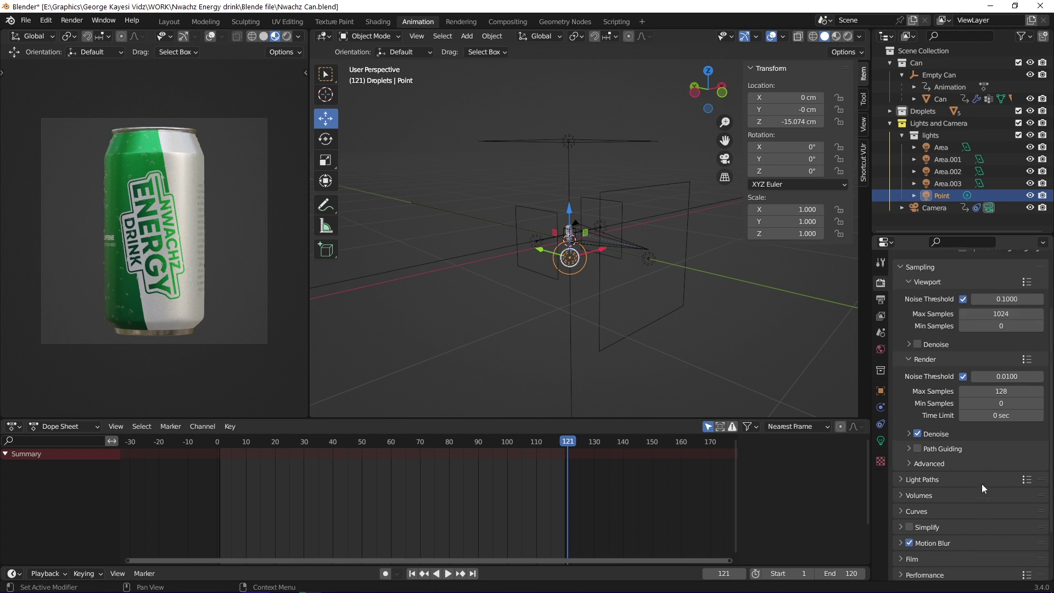
{"action": "left_click", "coordinate": [880, 299]}
{"action": "scroll", "coordinate": [992, 423], "scroll_direction": "down", "scroll_amount": 1}
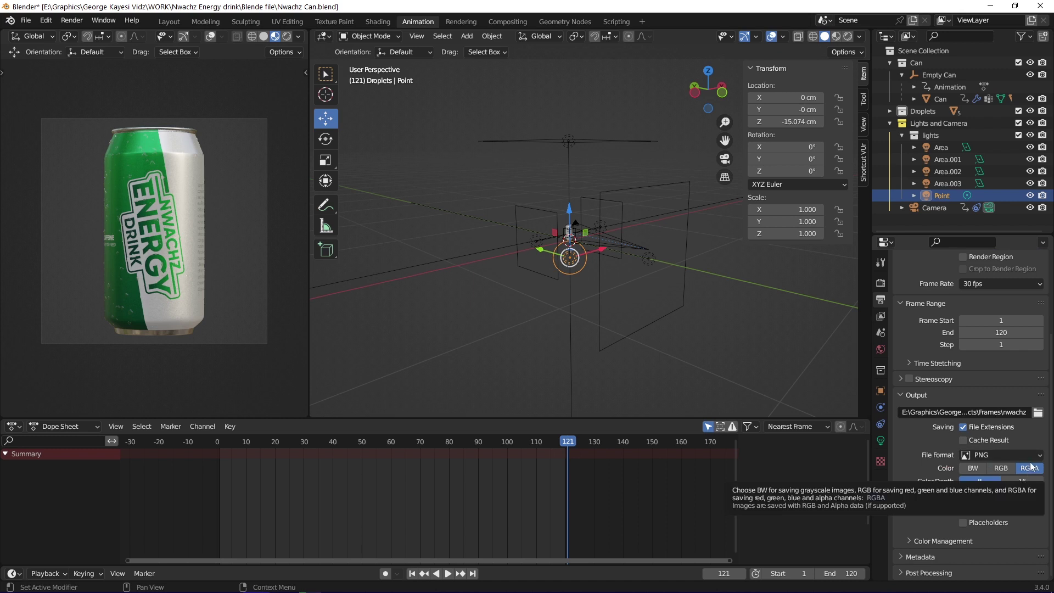
{"action": "left_click", "coordinate": [1037, 412]}
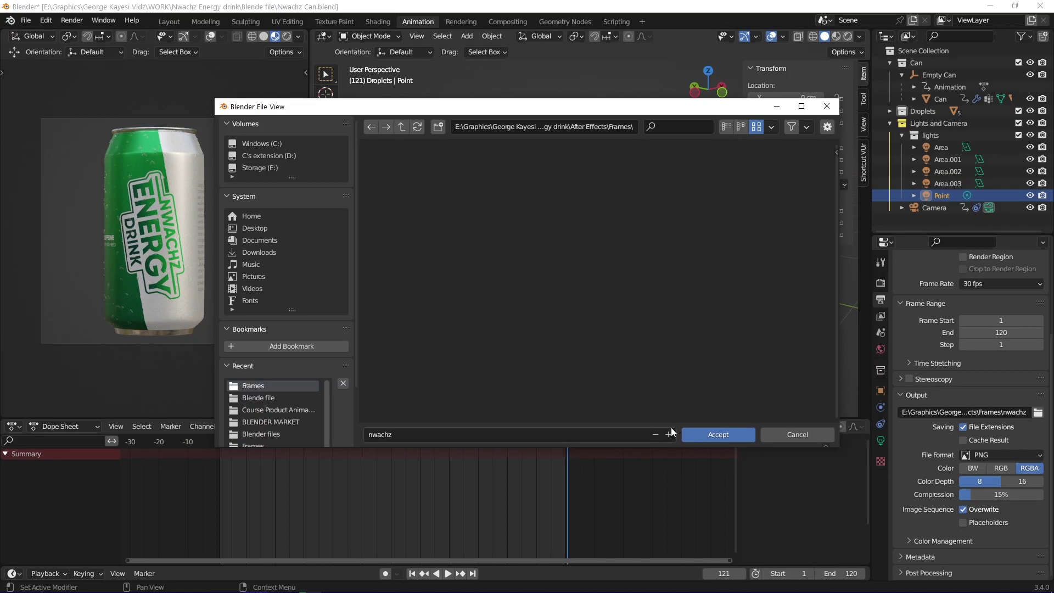
{"action": "key", "text": "Return"}
{"action": "left_click", "coordinate": [71, 20]}
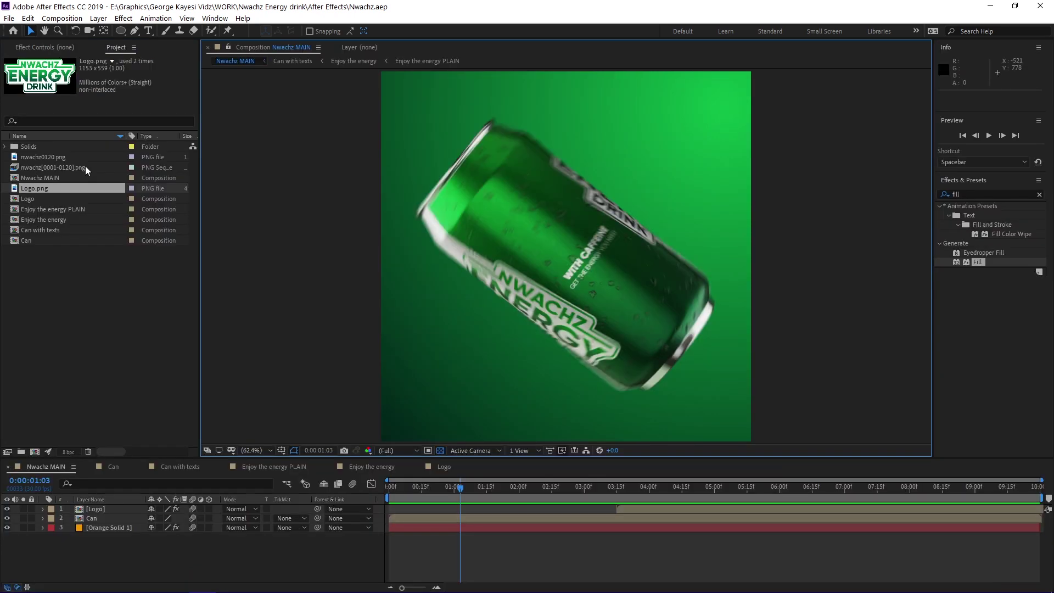
{"action": "left_click", "coordinate": [84, 166]}
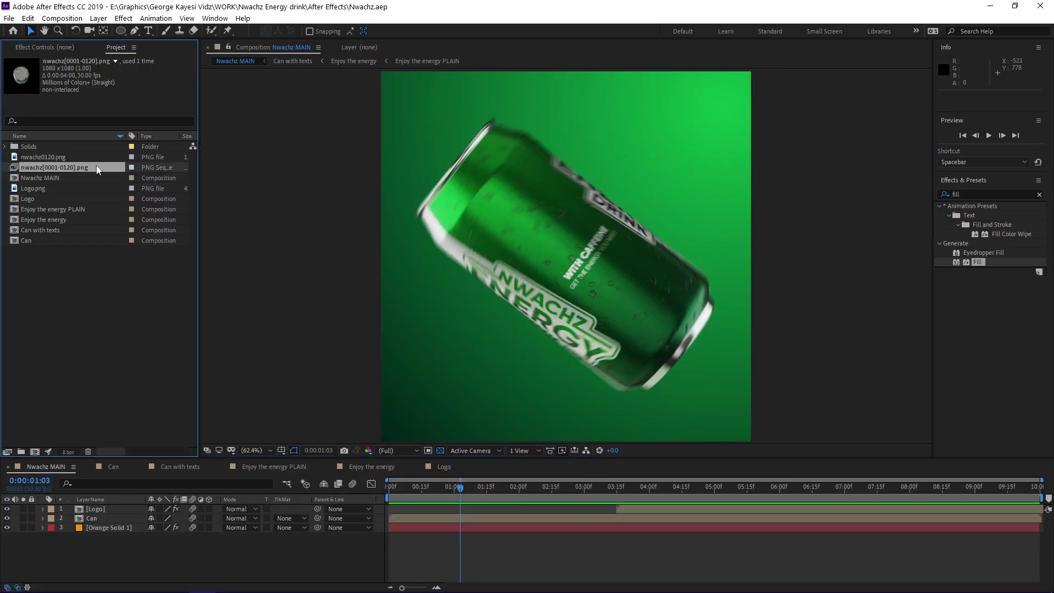
Step: Import nwachz0001.png with PNG Sequence ticked as one footage item
{"action": "left_click", "coordinate": [106, 296]}
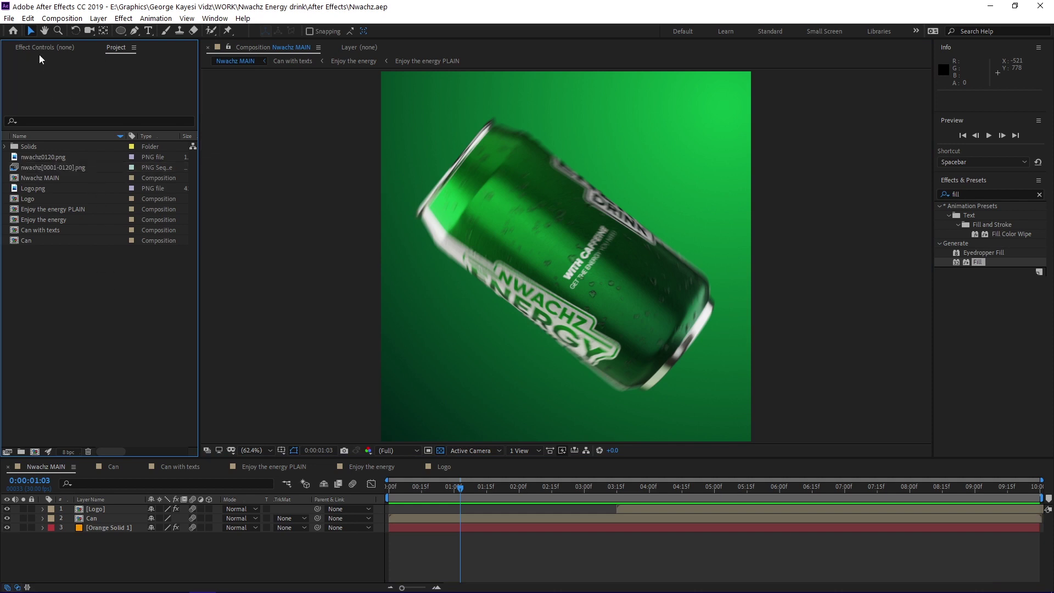
{"action": "left_click", "coordinate": [9, 19]}
{"action": "mouse_move", "coordinate": [34, 174]}
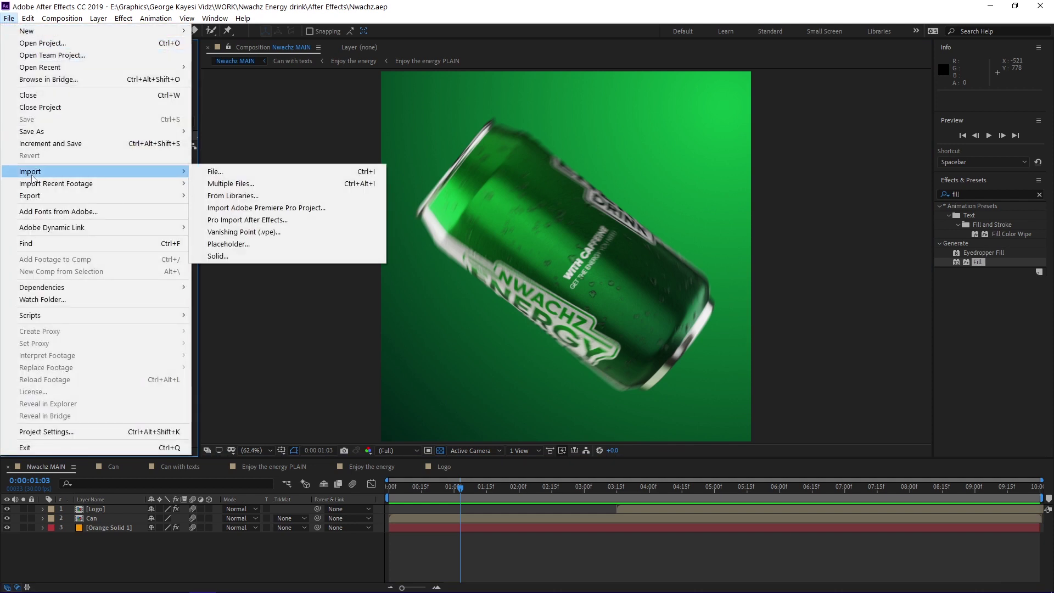
{"action": "left_click", "coordinate": [212, 172]}
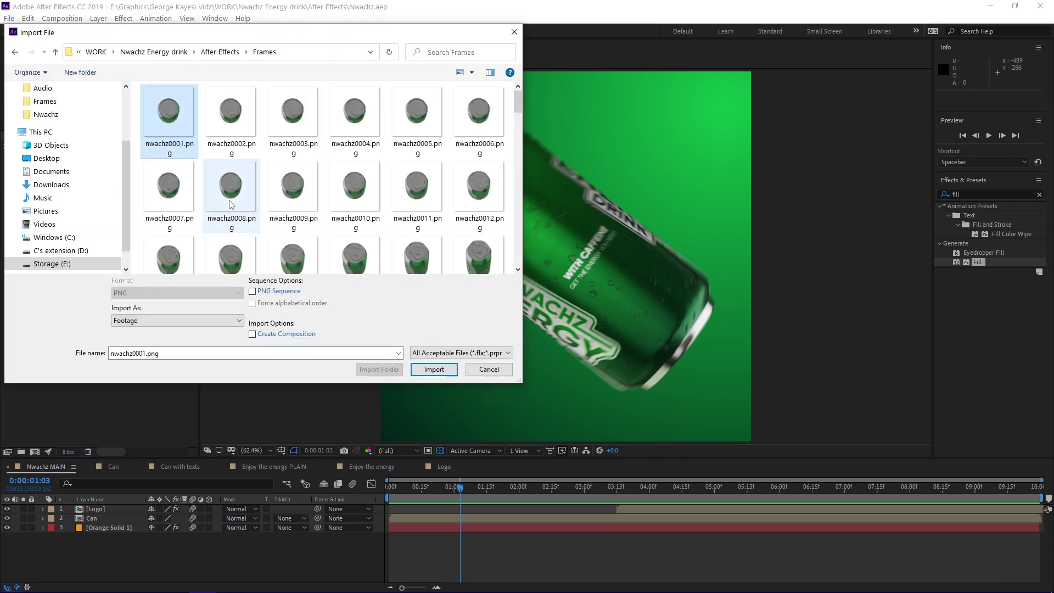
{"action": "left_click", "coordinate": [253, 292]}
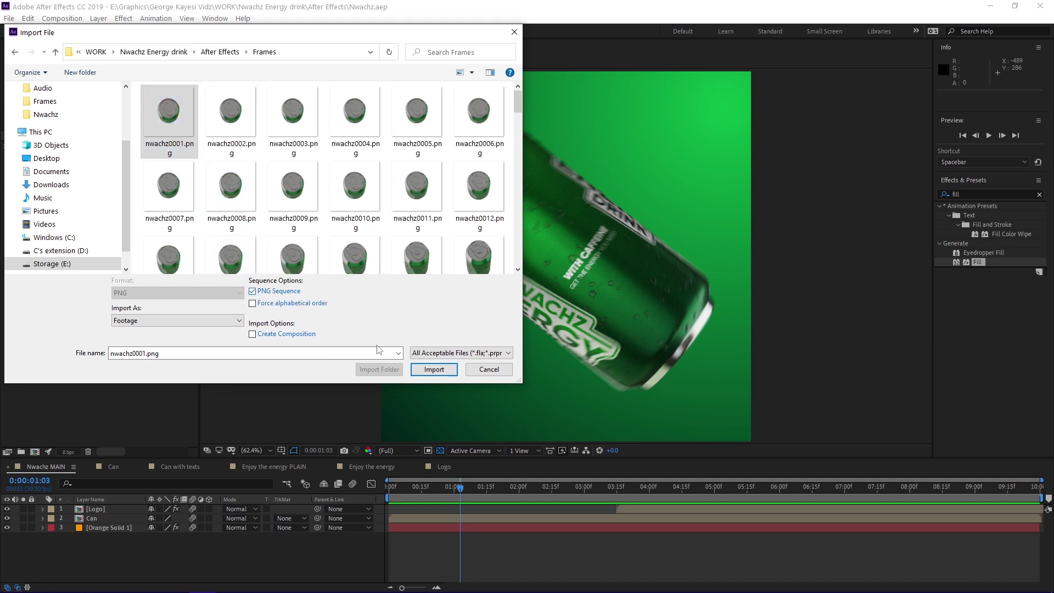
{"action": "left_click", "coordinate": [434, 369]}
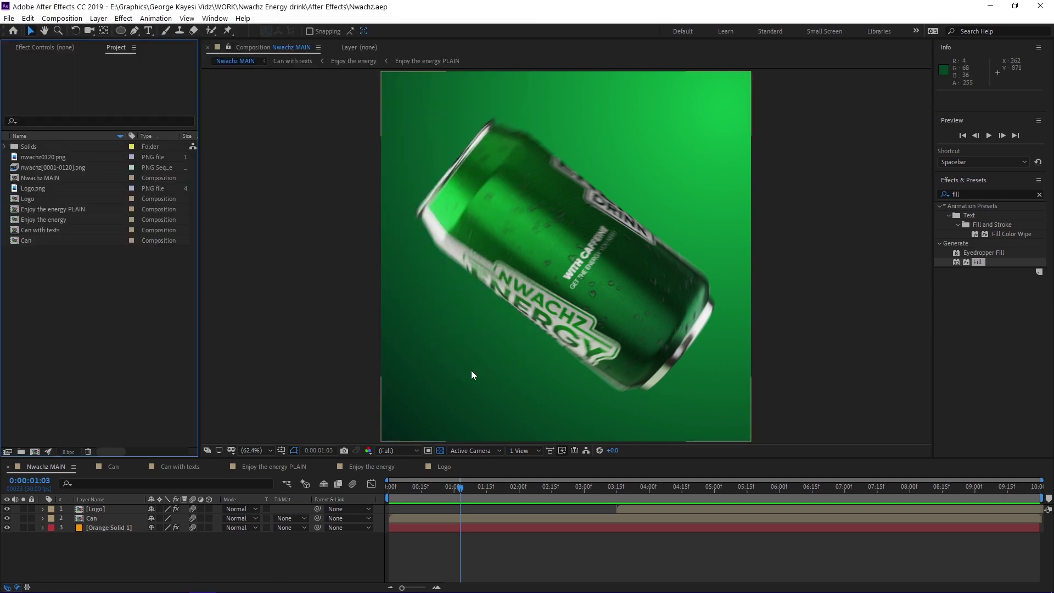
Step: Open the Can composition, confirm 1080×1080, 30 fps, 0:00:10:01 settings, and move time near the start
{"action": "left_click", "coordinate": [113, 466]}
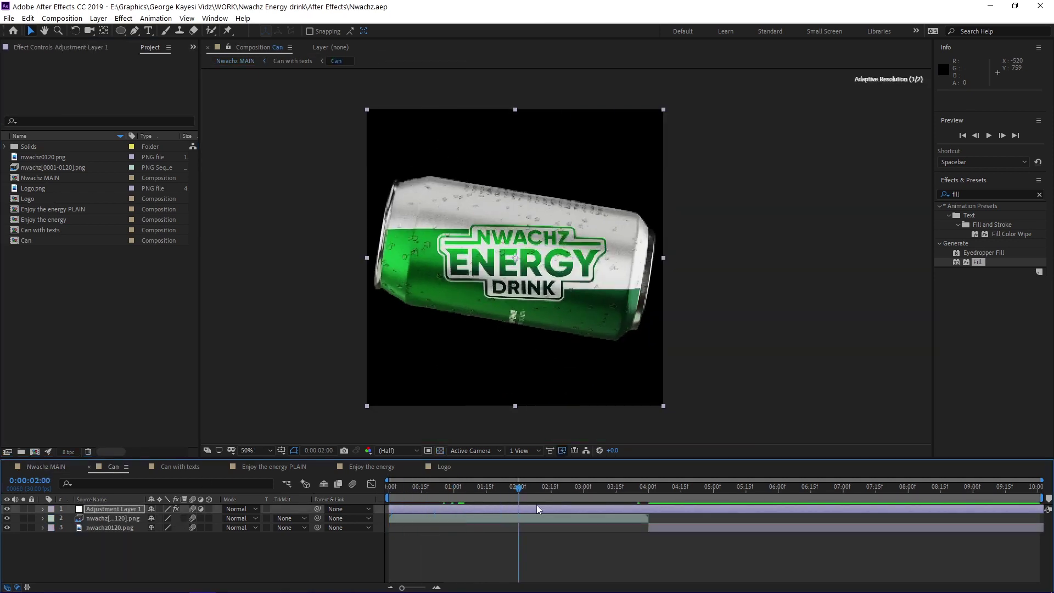
{"action": "key", "text": "ctrl+k"}
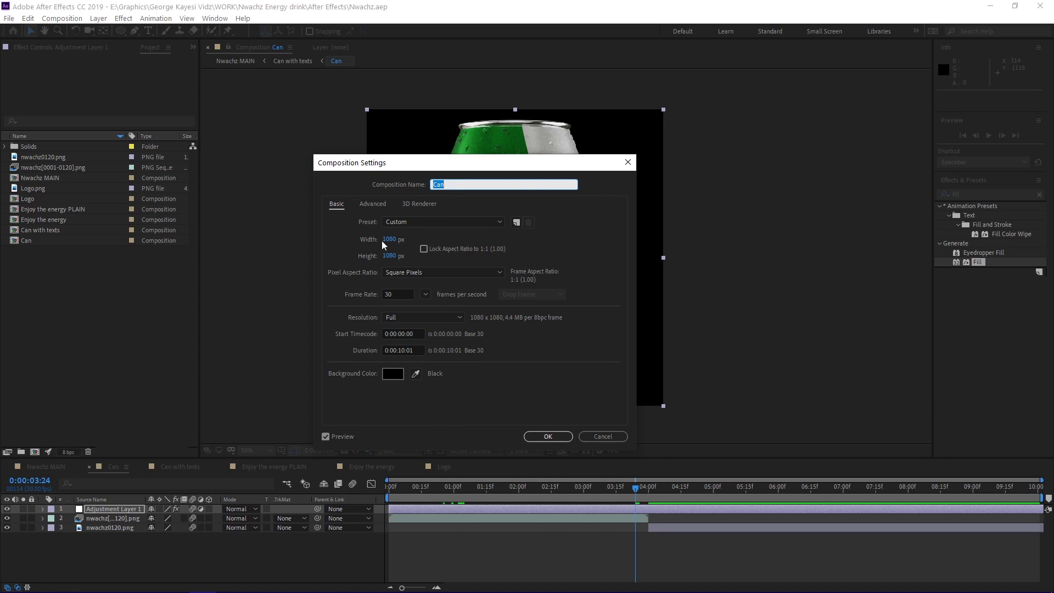
{"action": "left_click", "coordinate": [548, 436]}
{"action": "left_click_drag", "start_coordinate": [628, 490], "coordinate": [673, 496]}
Step: Select the nwachz0120.png layer and set the time to 0:00:04:00
{"action": "left_click", "coordinate": [677, 526]}
{"action": "scroll", "coordinate": [656, 521], "scroll_direction": "up", "scroll_amount": 5, "text": "alt"}
{"action": "scroll", "coordinate": [476, 542], "scroll_direction": "left", "scroll_amount": 6}
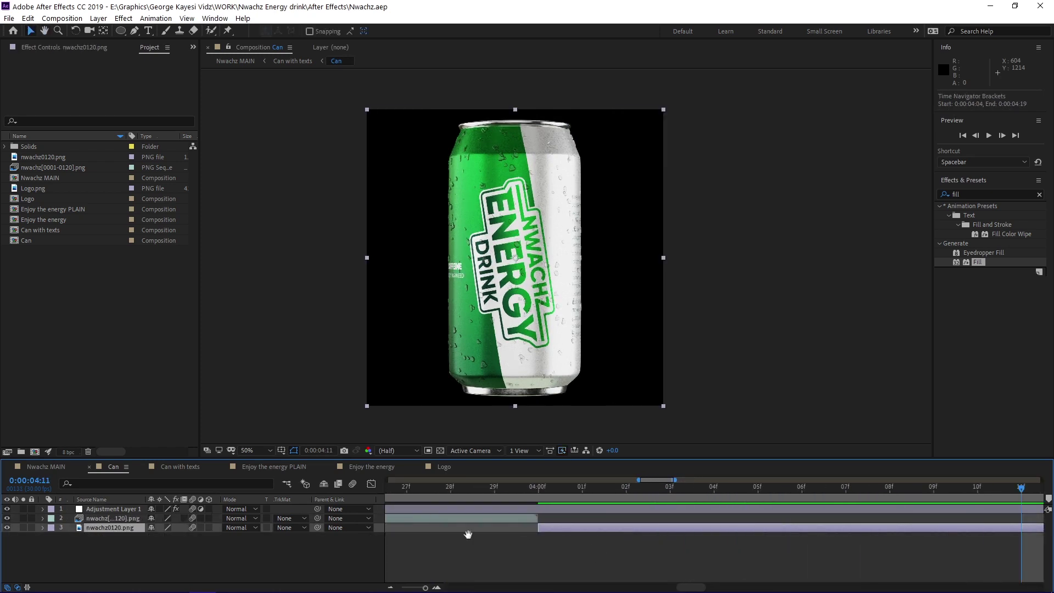
{"action": "left_click", "coordinate": [578, 496]}
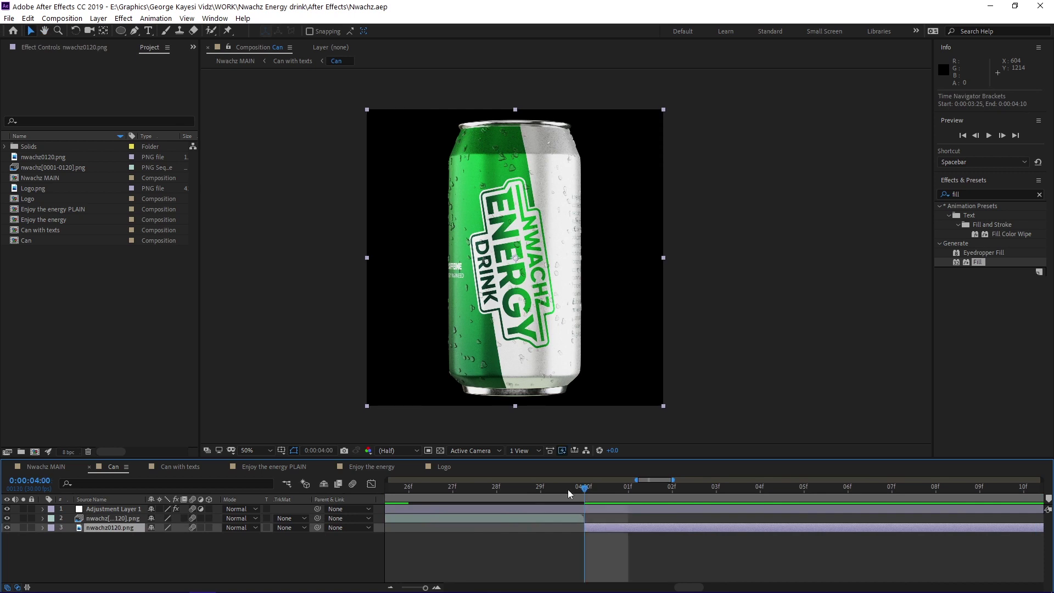
Step: Pick nwachz0120.png in the import browser, then dismiss the dialog
{"action": "left_click", "coordinate": [8, 18]}
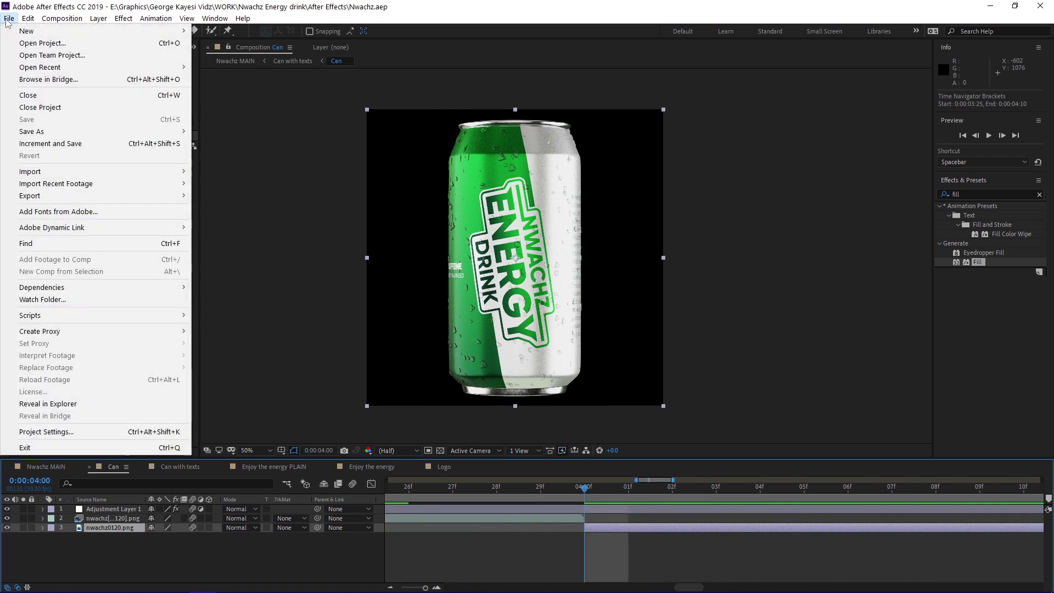
{"action": "mouse_move", "coordinate": [98, 171]}
{"action": "left_click", "coordinate": [213, 172]}
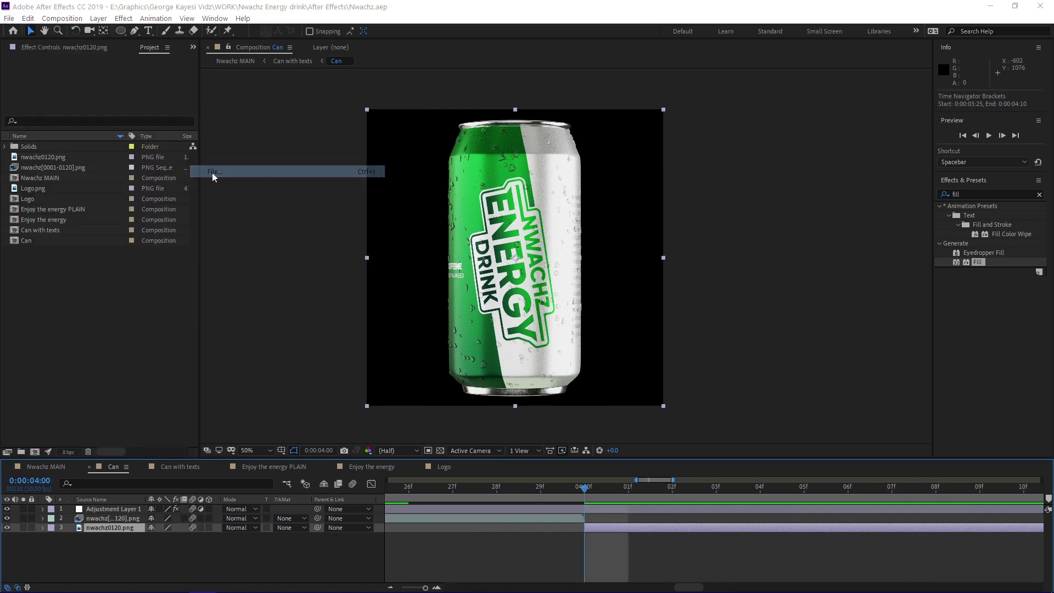
{"action": "left_click", "coordinate": [479, 227]}
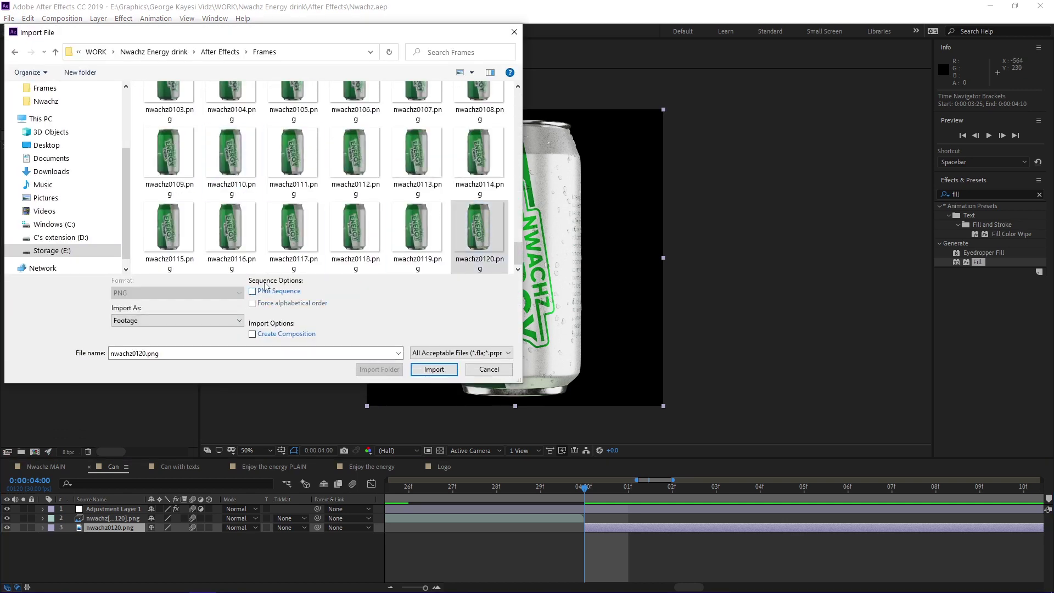
{"action": "key", "text": "Escape"}
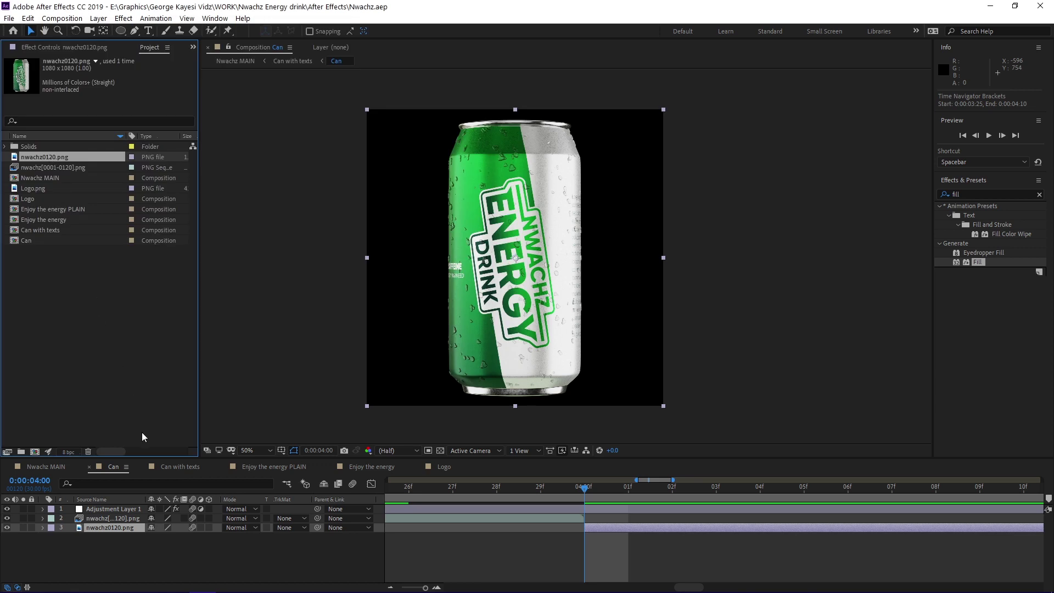
Step: Review Adjustment Layer 1's Brightness & Contrast effect, then switch to the Can with texts composition
{"action": "left_click", "coordinate": [115, 510]}
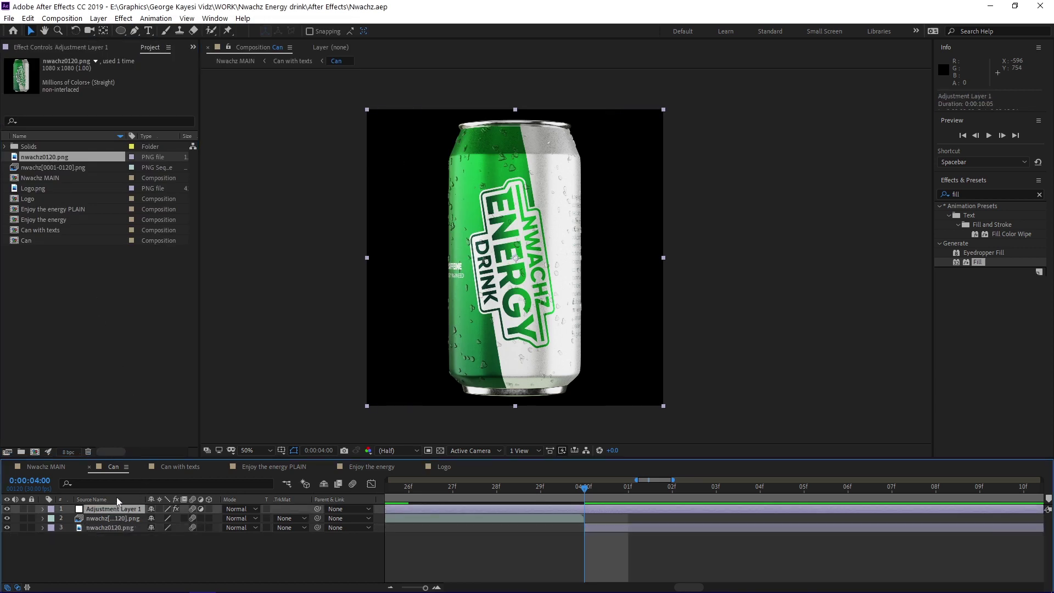
{"action": "left_click", "coordinate": [88, 46]}
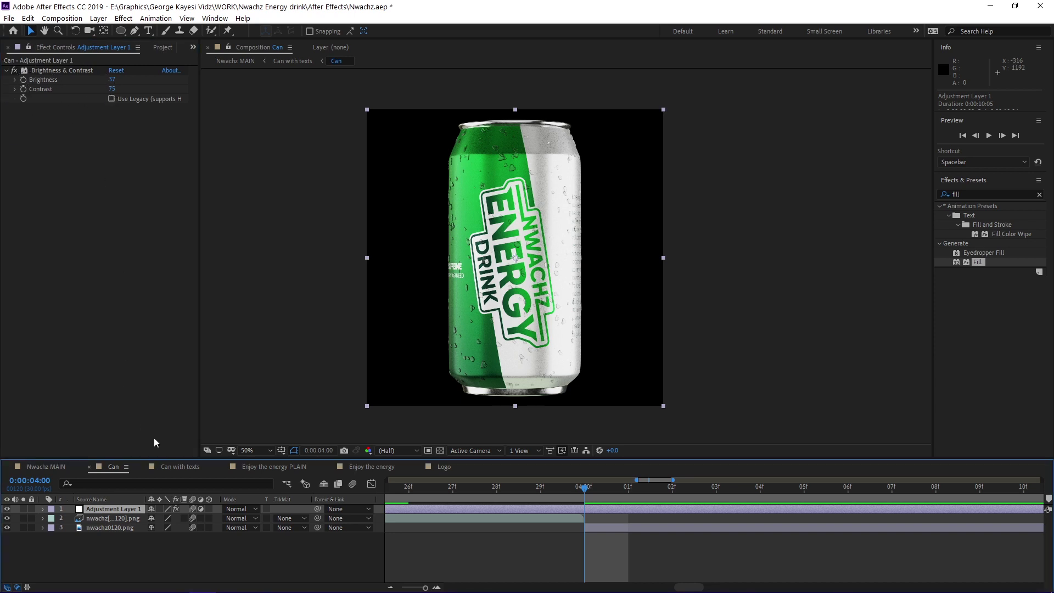
{"action": "left_click", "coordinate": [174, 466]}
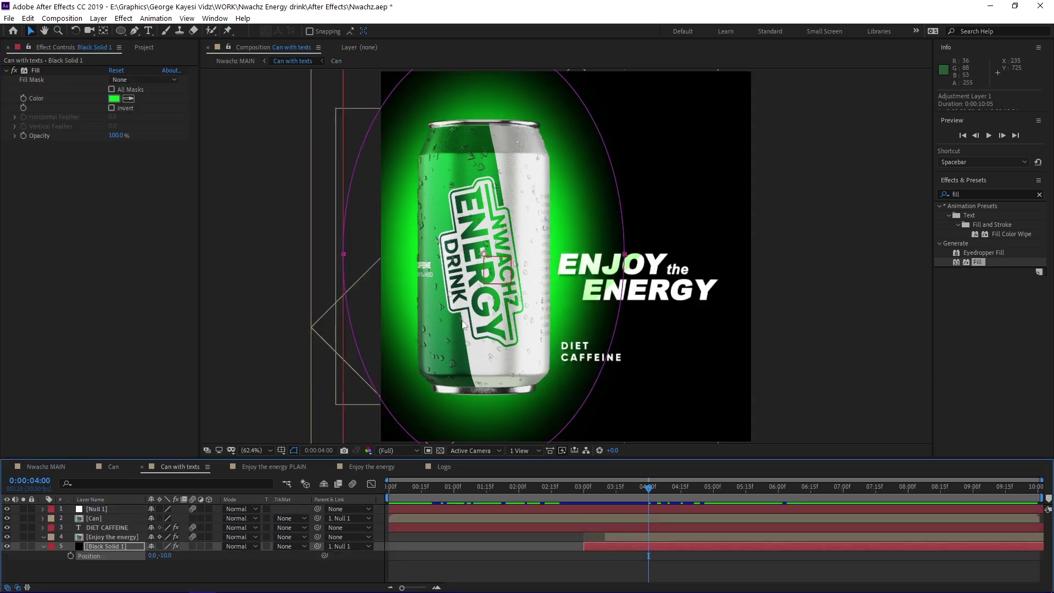
Step: Select the Can layer in the Can composition and scrub through its animation
{"action": "left_click", "coordinate": [143, 48]}
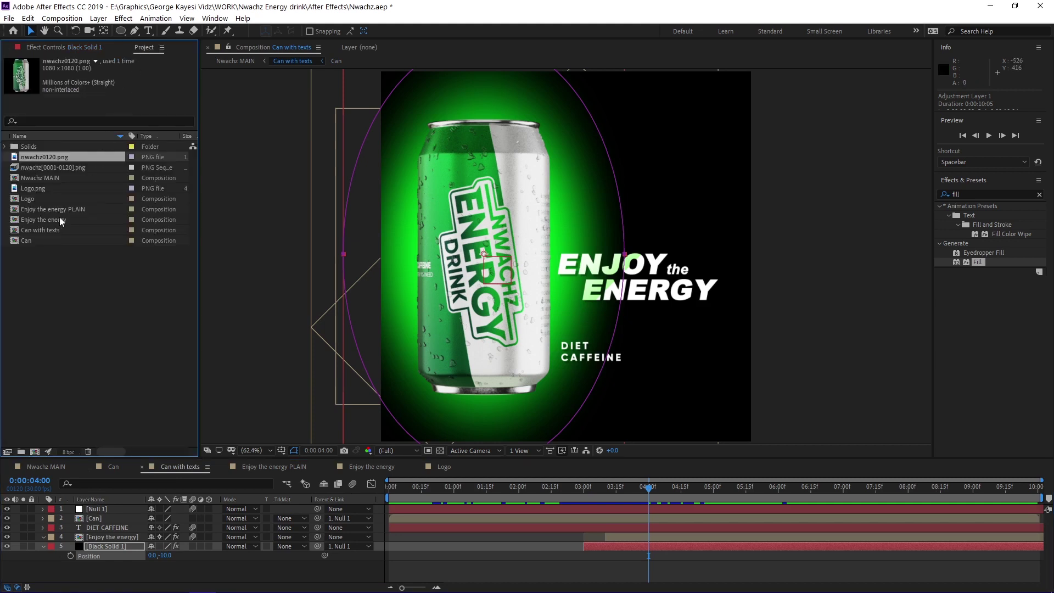
{"action": "left_click", "coordinate": [39, 241]}
{"action": "left_click", "coordinate": [101, 517]}
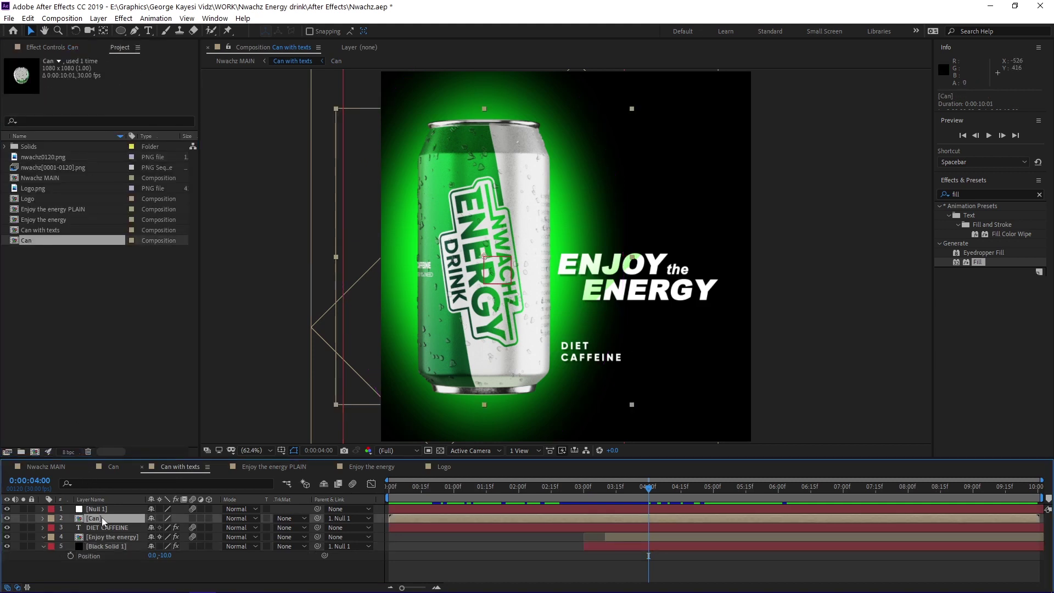
{"action": "left_click_drag", "start_coordinate": [913, 487], "coordinate": [707, 497]}
{"action": "left_click", "coordinate": [642, 298]}
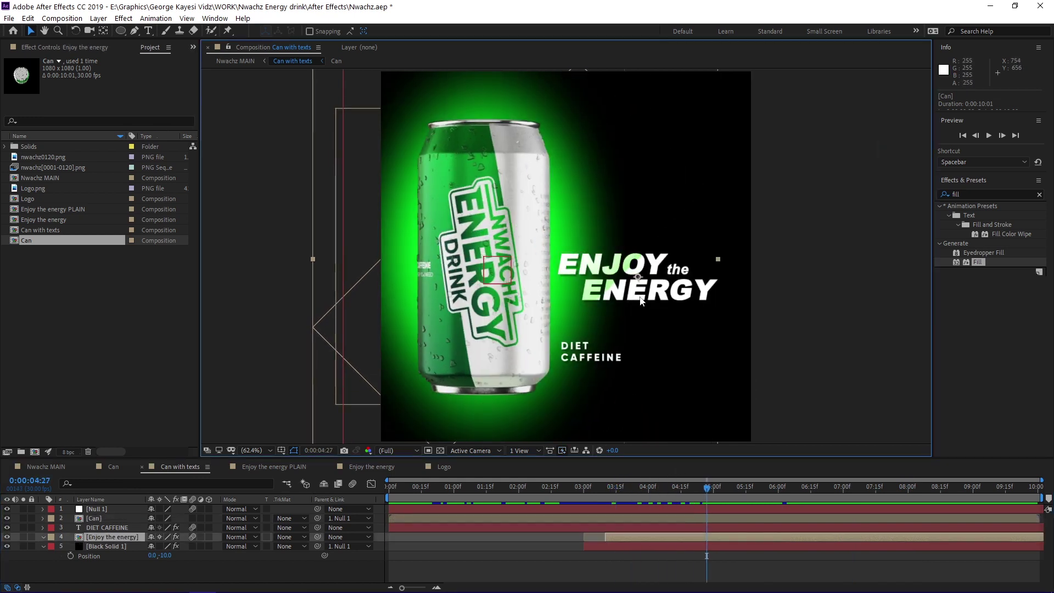
{"action": "left_click", "coordinate": [640, 536]}
Step: Show DIET CAFFEINE's Position keyframes and scrub to where the text slides in
{"action": "left_click", "coordinate": [613, 346]}
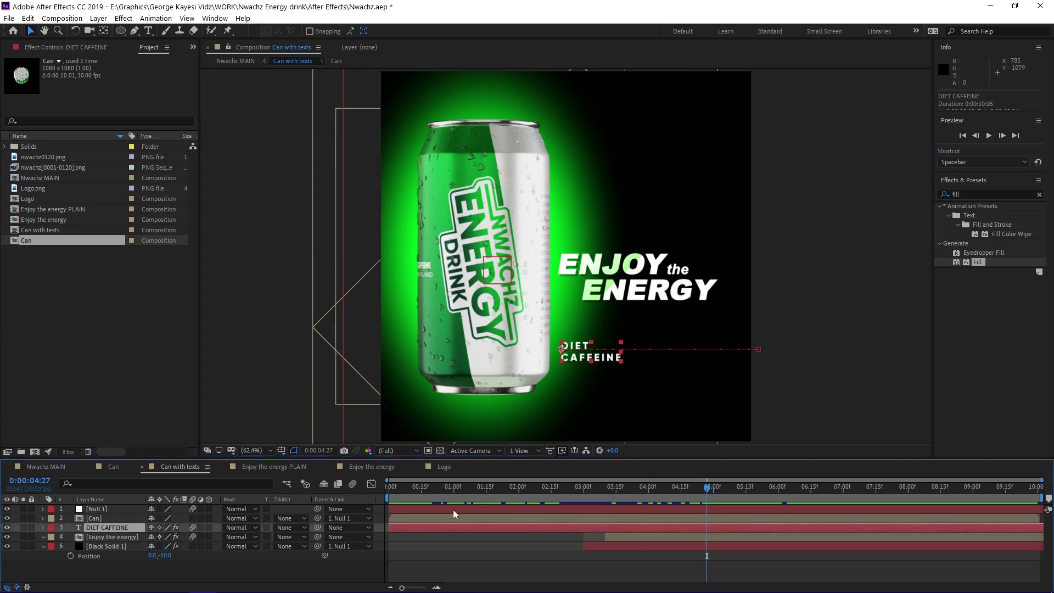
{"action": "key", "text": "p"}
{"action": "left_click_drag", "start_coordinate": [693, 500], "coordinate": [640, 502]}
Step: Reveal Black Solid 1's Opacity keyframes and wiggle(10,15) expression, then preview the composition
{"action": "left_click", "coordinate": [618, 546]}
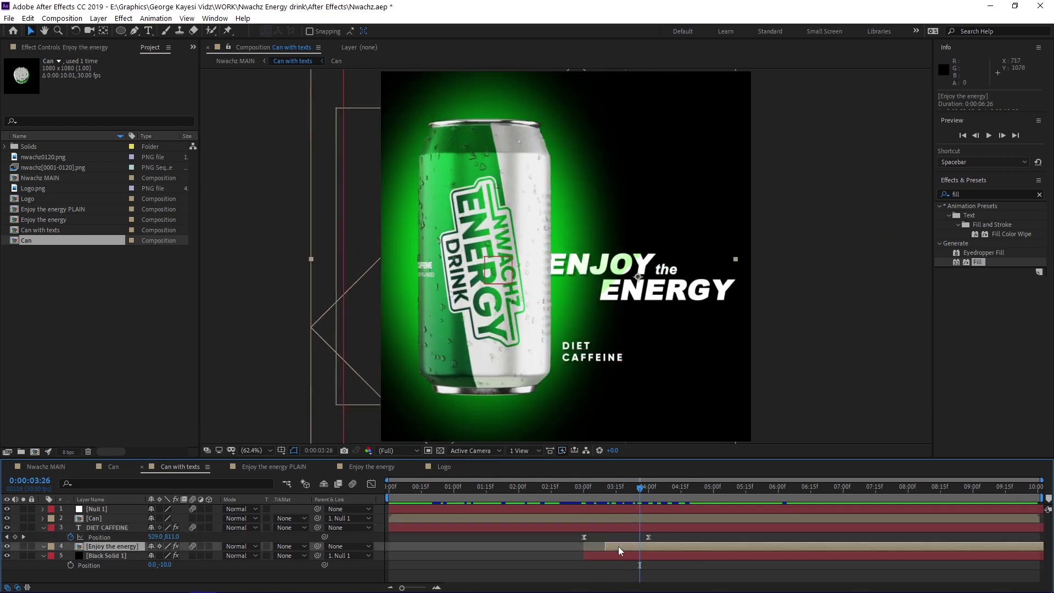
{"action": "left_click", "coordinate": [618, 555]}
{"action": "mouse_move", "coordinate": [635, 493]}
{"action": "left_mouse_down"}
{"action": "mouse_move", "coordinate": [591, 497]}
{"action": "mouse_move", "coordinate": [644, 500]}
{"action": "left_mouse_up"}
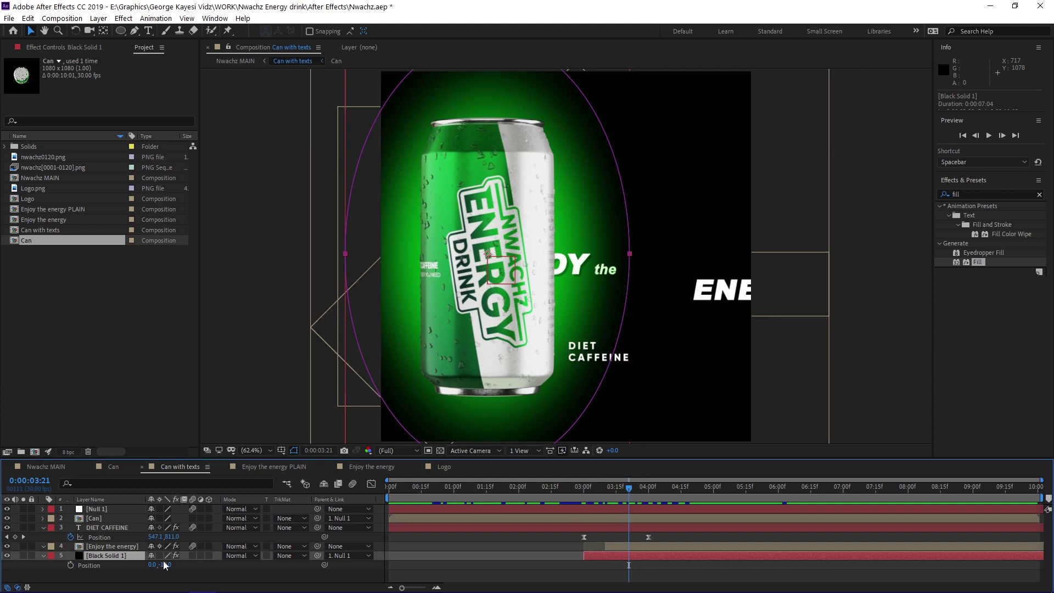
{"action": "key", "text": "t"}
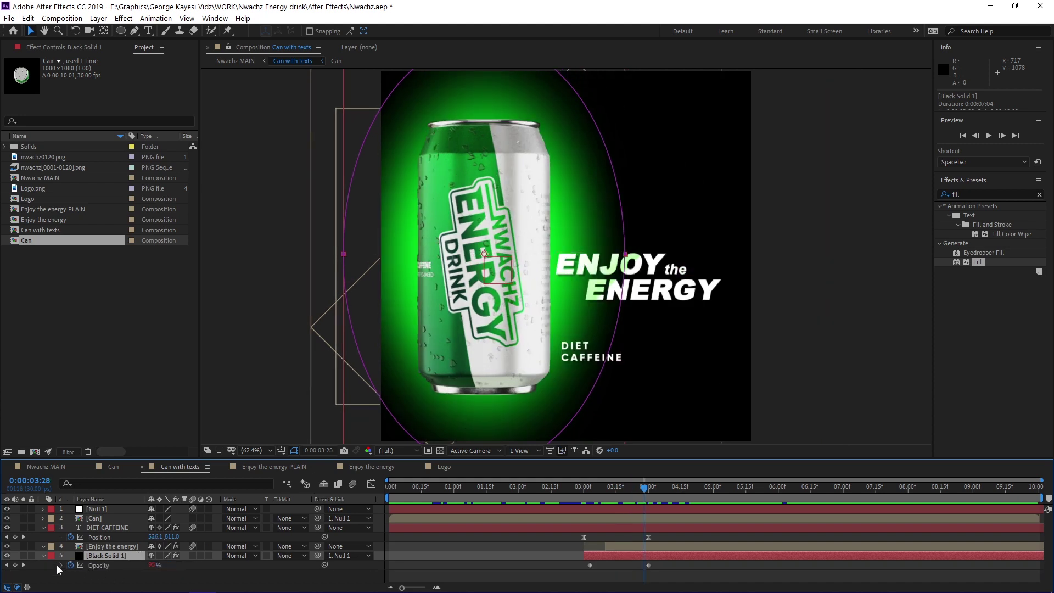
{"action": "left_click", "coordinate": [62, 566]}
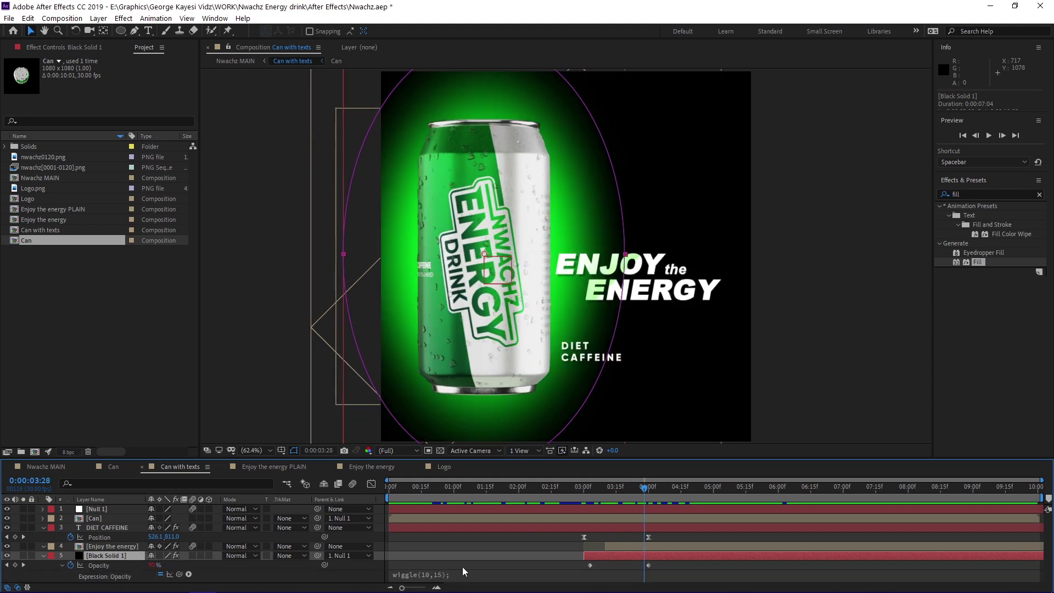
{"action": "key", "text": "space"}
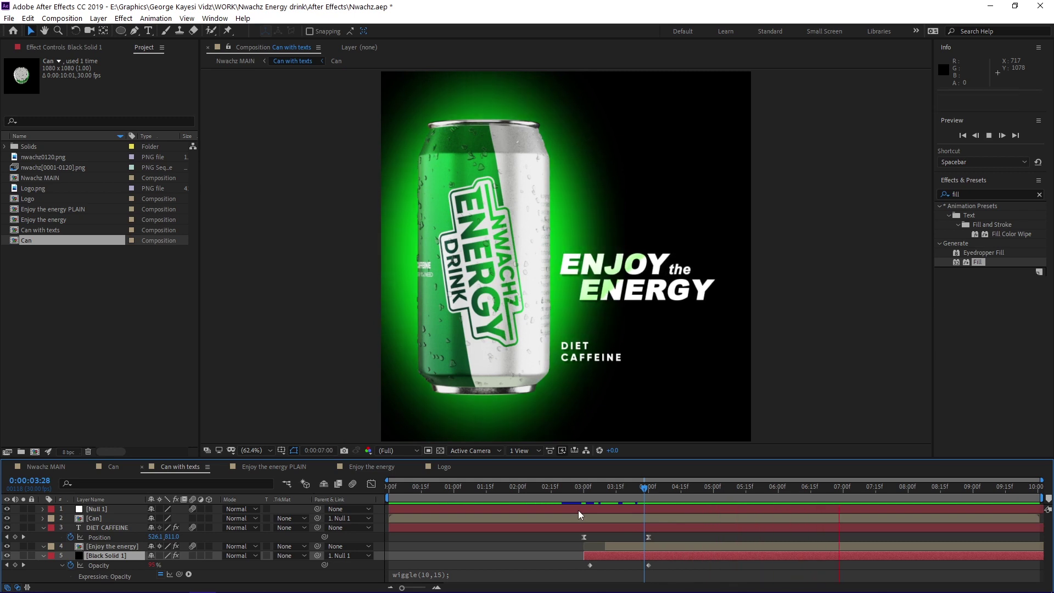
{"action": "left_click", "coordinate": [598, 546]}
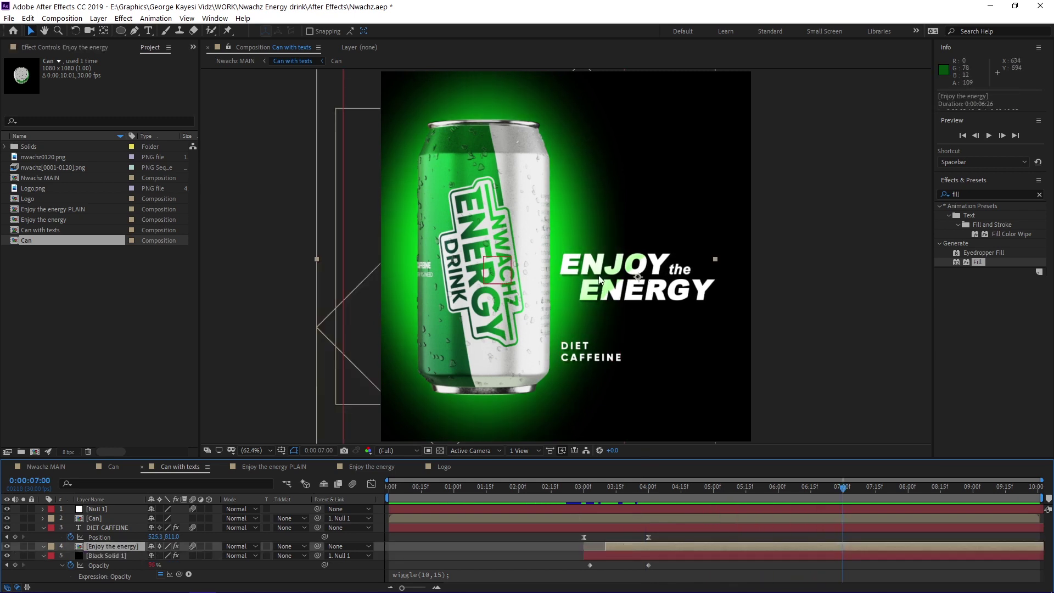
Step: Play the Enjoy the energy PLAIN text animation from the start
{"action": "left_click", "coordinate": [279, 467]}
{"action": "left_click_drag", "start_coordinate": [637, 502], "coordinate": [363, 496]}
{"action": "key", "text": "space"}
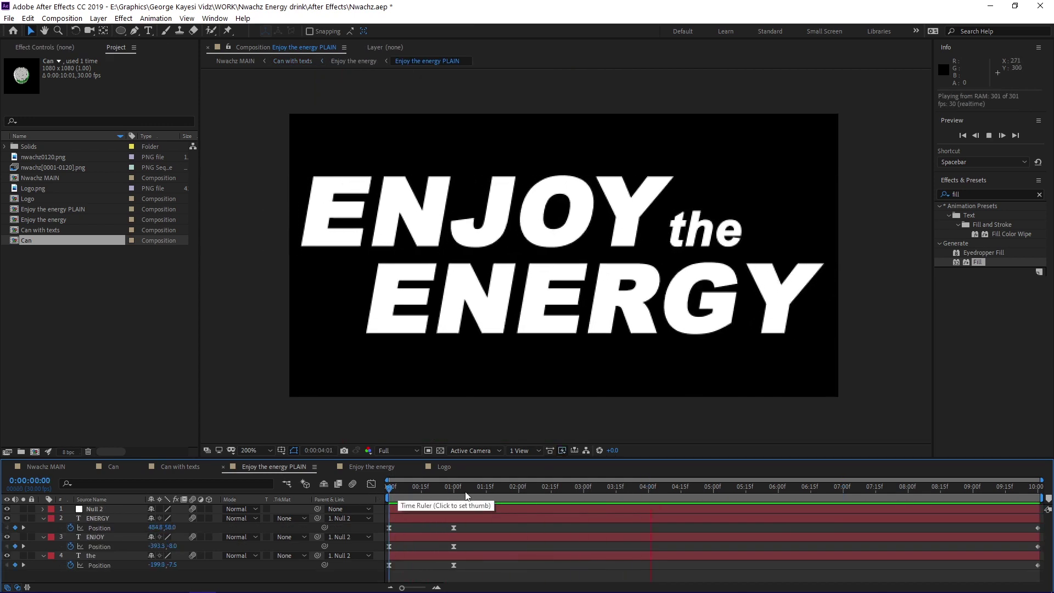
{"action": "key", "text": "space"}
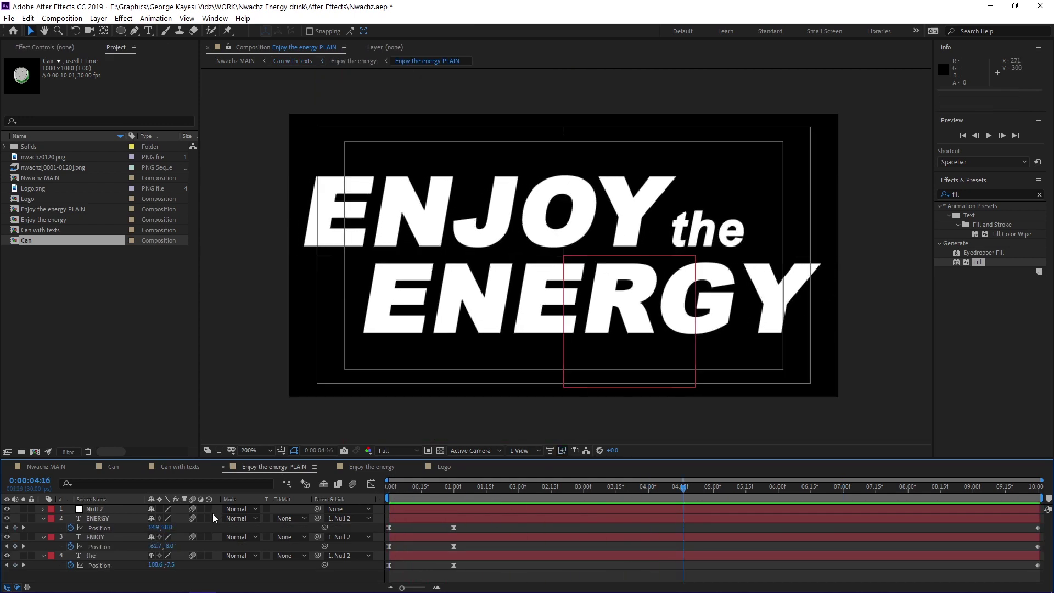
Step: Scrub the green wipe in Enjoy the energy and inspect its Linear Wipe effect
{"action": "left_click", "coordinate": [374, 468]}
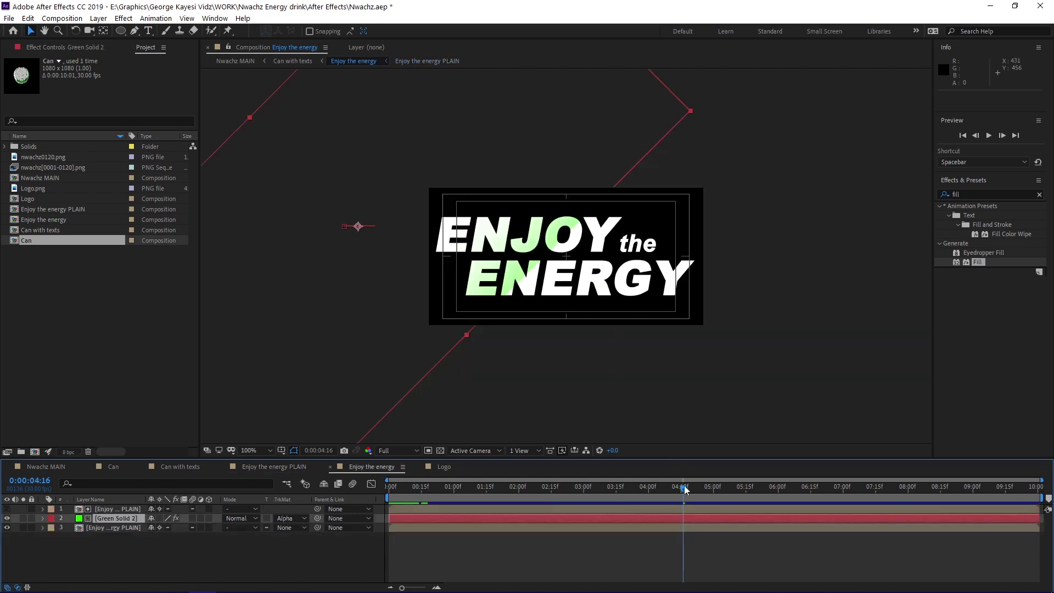
{"action": "left_click_drag", "start_coordinate": [685, 489], "coordinate": [581, 498]}
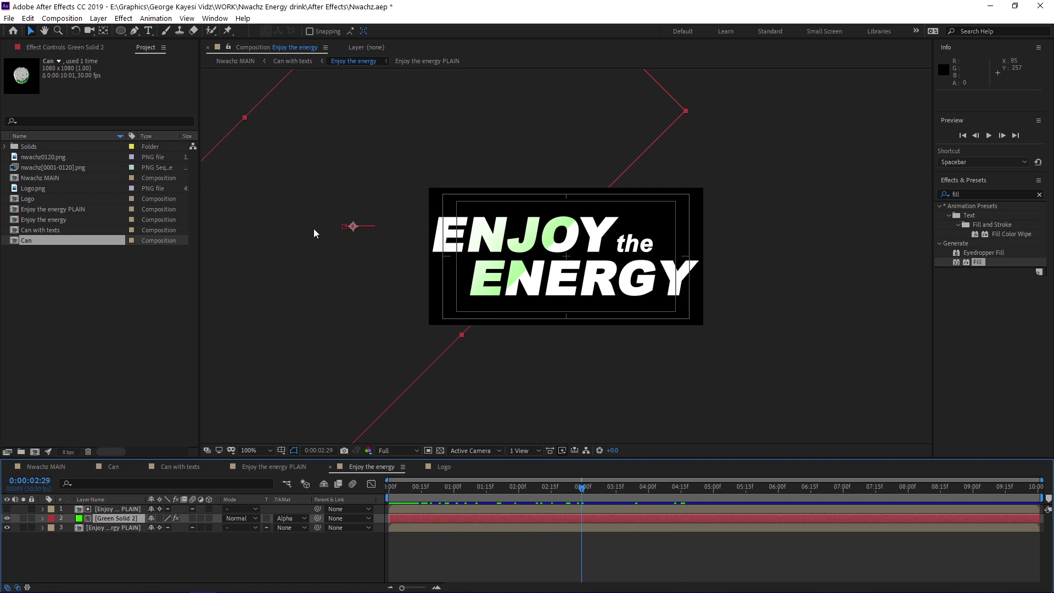
{"action": "left_click", "coordinate": [77, 50]}
{"action": "left_click", "coordinate": [60, 71]}
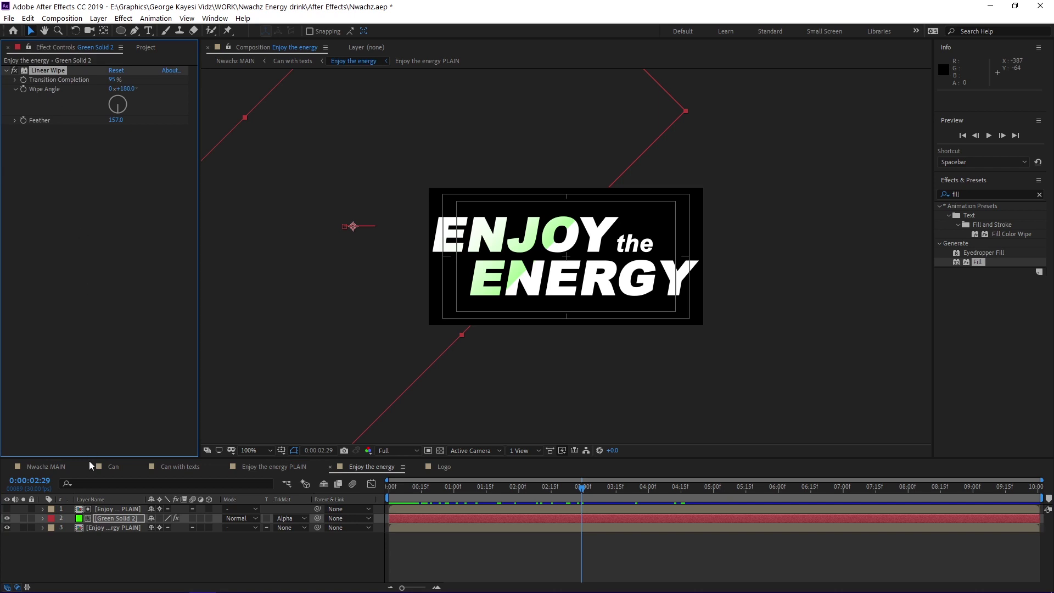
Step: Check the text layers and confirm Green Solid 2 keeps its alpha matte setting
{"action": "left_click", "coordinate": [99, 528]}
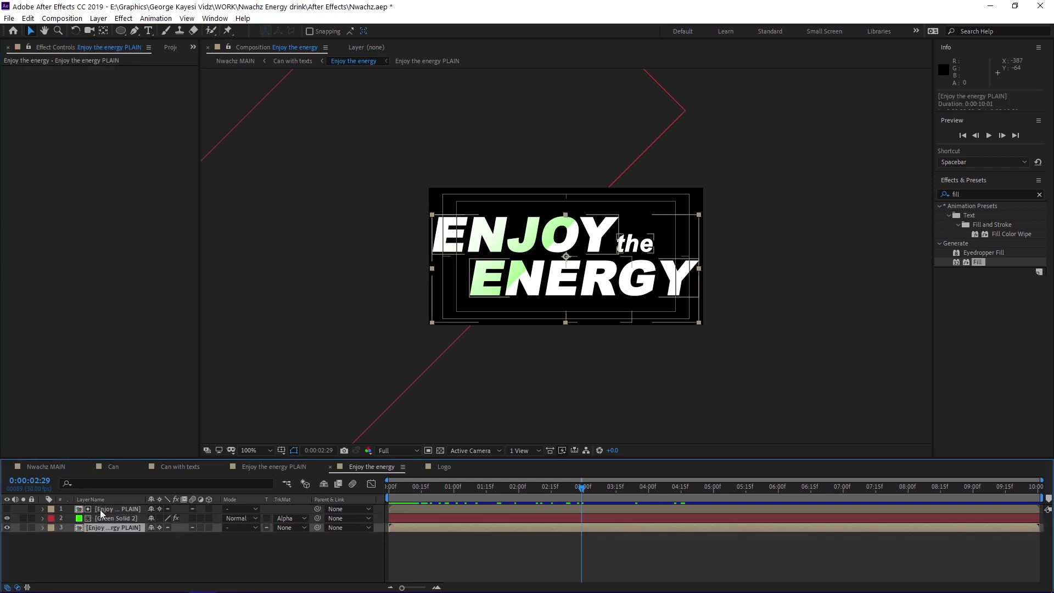
{"action": "left_click", "coordinate": [101, 508]}
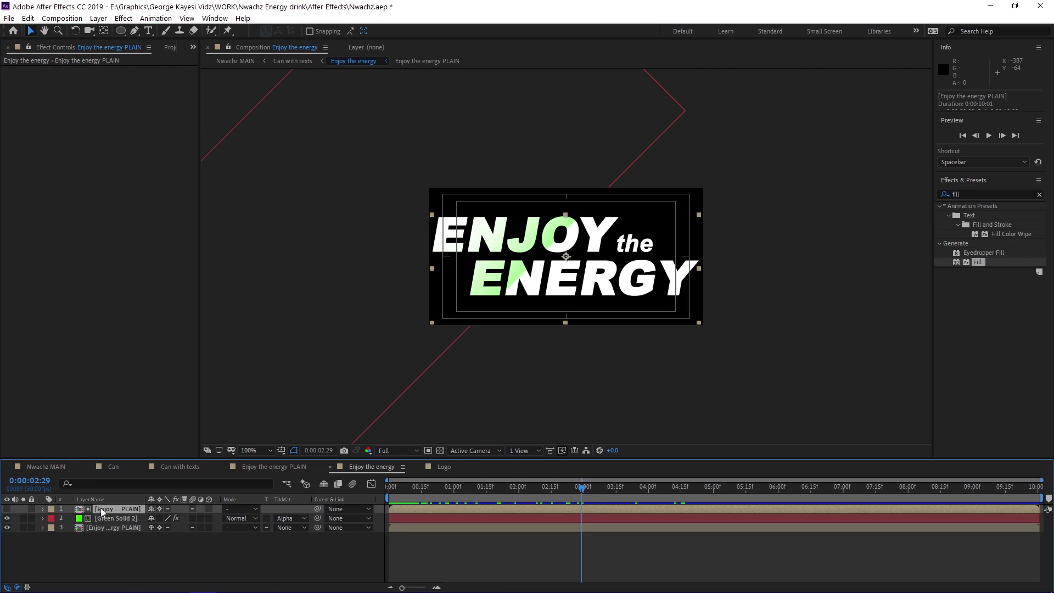
{"action": "left_click", "coordinate": [105, 518]}
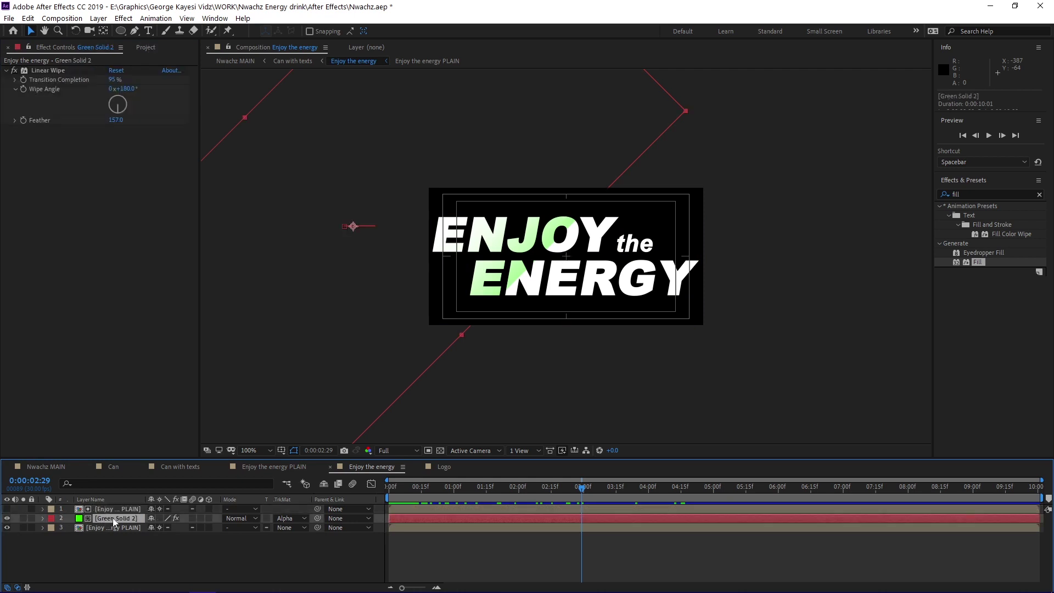
{"action": "left_click", "coordinate": [283, 518]}
{"action": "left_click", "coordinate": [309, 546]}
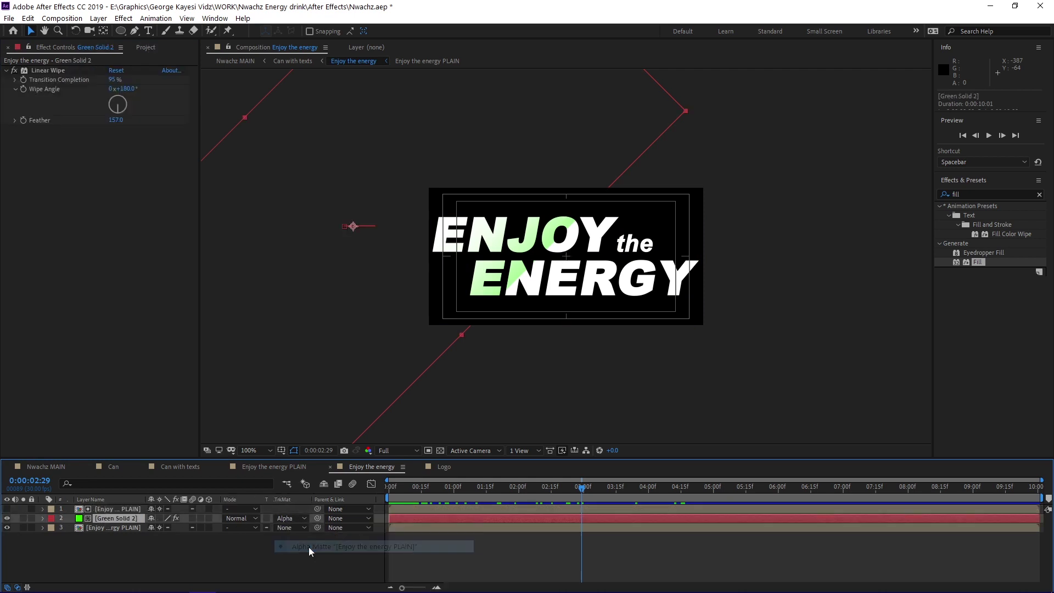
{"action": "left_click", "coordinate": [53, 468]}
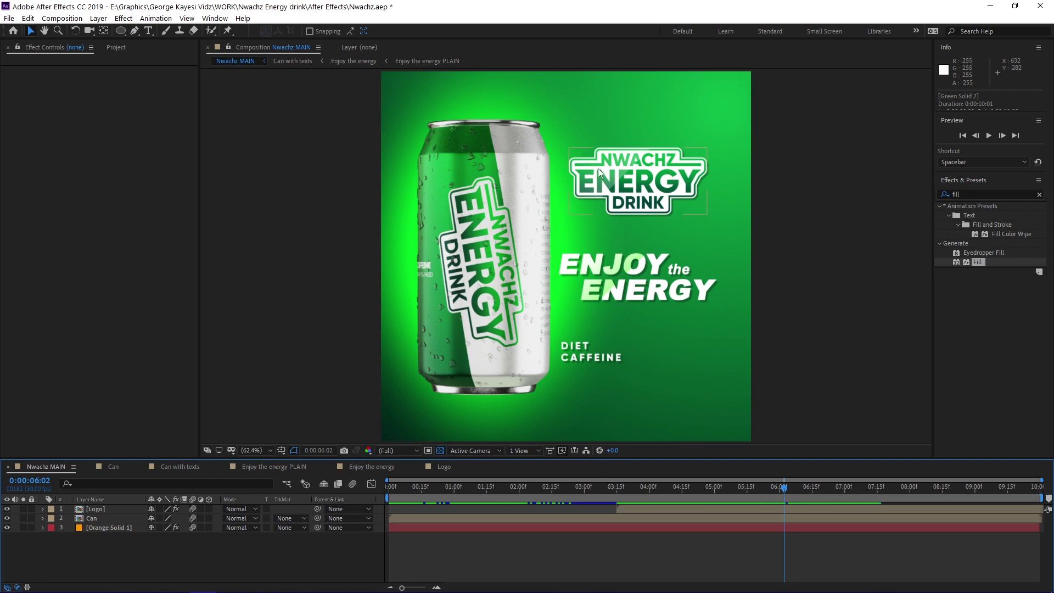
Step: Open the Logo composition and select the White Solid 1 shine layer
{"action": "left_click", "coordinate": [597, 167]}
{"action": "left_click", "coordinate": [443, 468]}
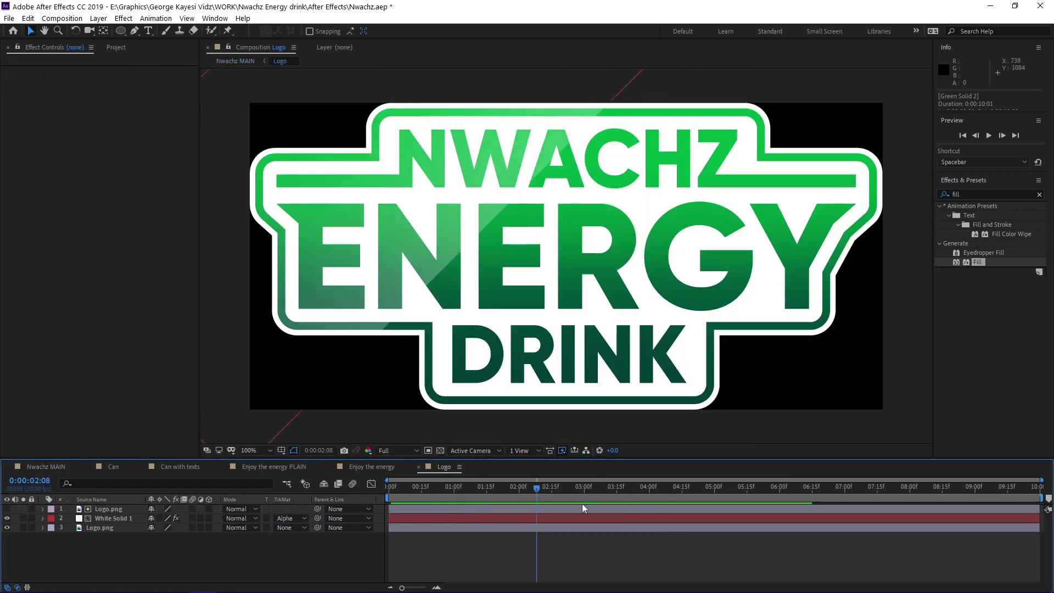
{"action": "left_click", "coordinate": [110, 528]}
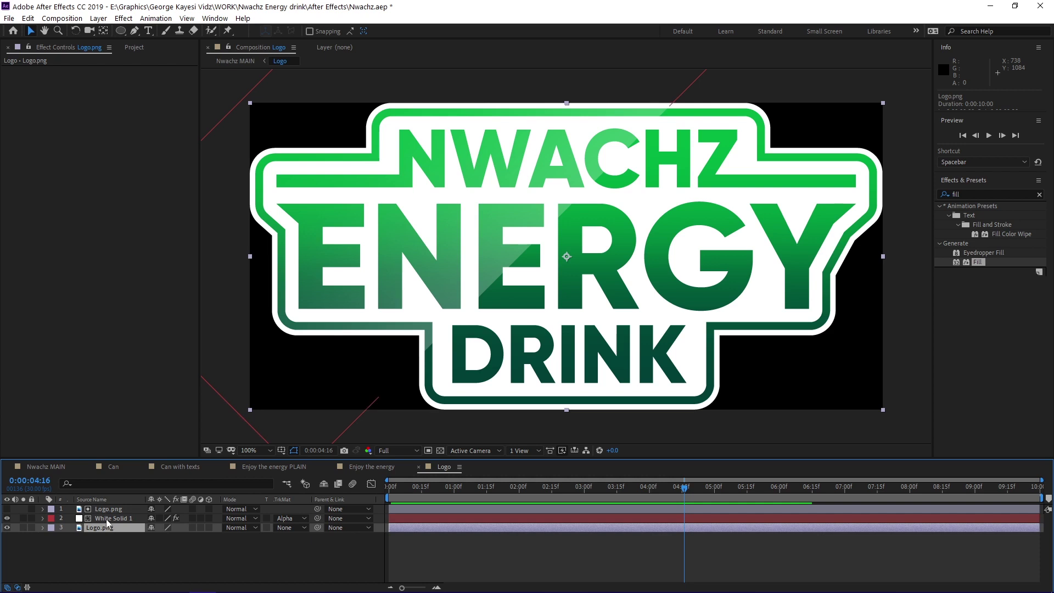
{"action": "left_click", "coordinate": [108, 518]}
{"action": "scroll", "coordinate": [423, 373], "scroll_direction": "down", "scroll_amount": 4}
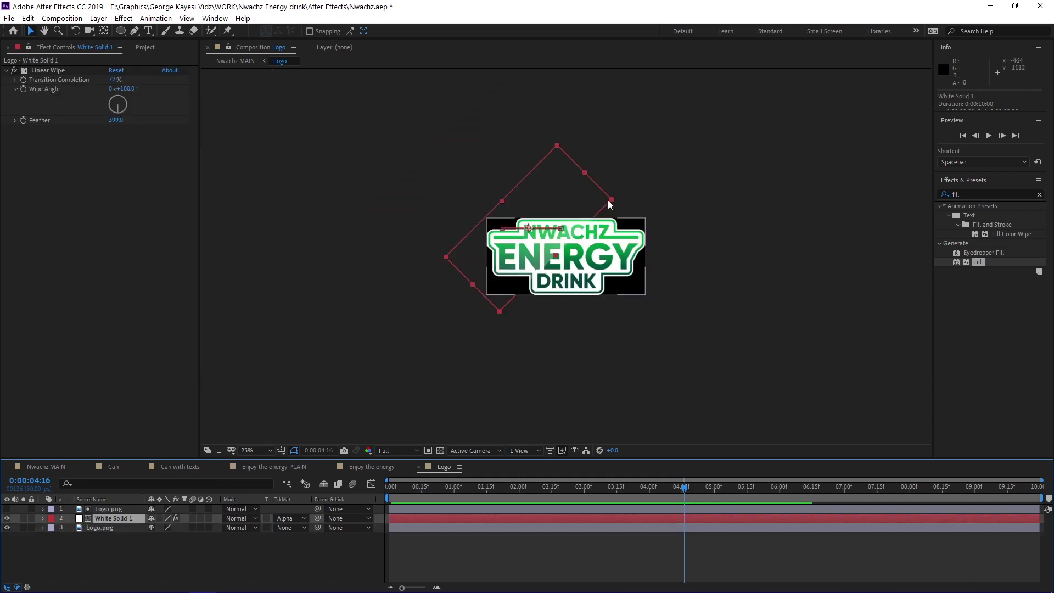
Step: Inspect White Solid 1's Linear Wipe and Position keyframes while scrubbing the logo shine
{"action": "scroll", "coordinate": [554, 226], "scroll_direction": "up", "scroll_amount": 6}
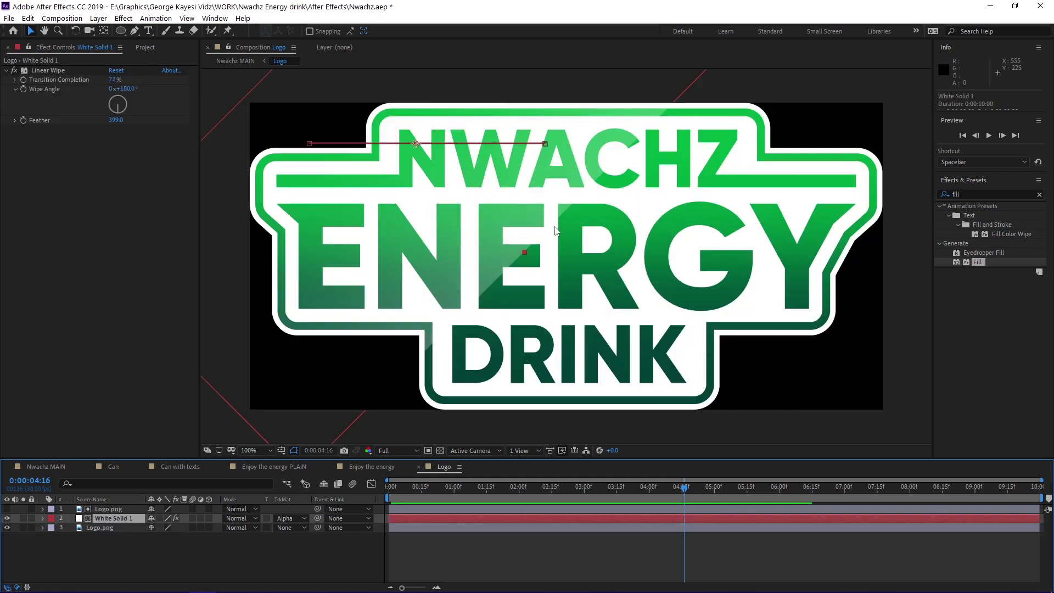
{"action": "scroll", "coordinate": [554, 226], "scroll_direction": "down", "scroll_amount": 2}
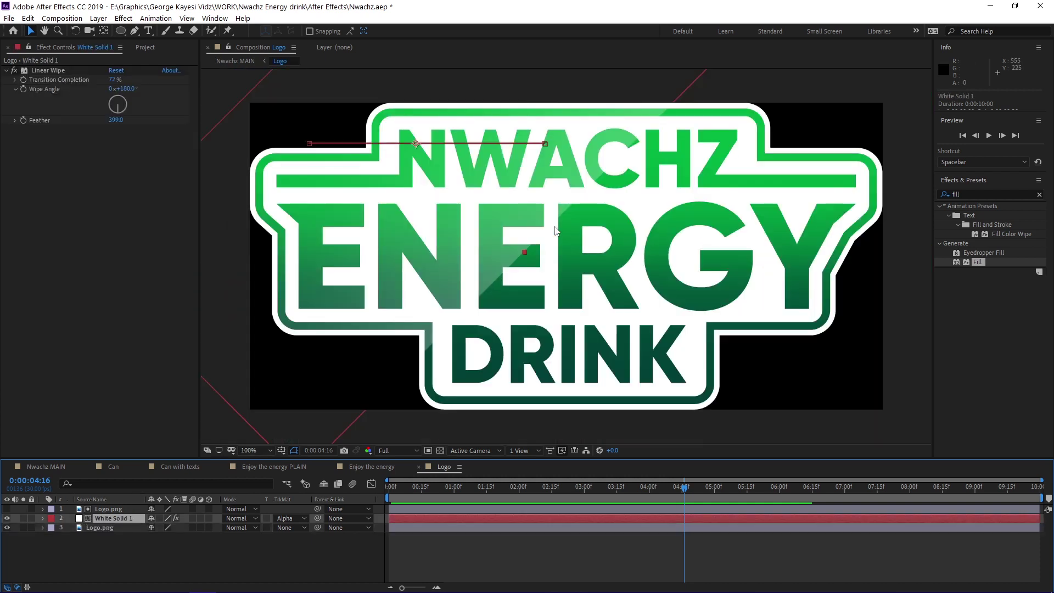
{"action": "left_click", "coordinate": [51, 71]}
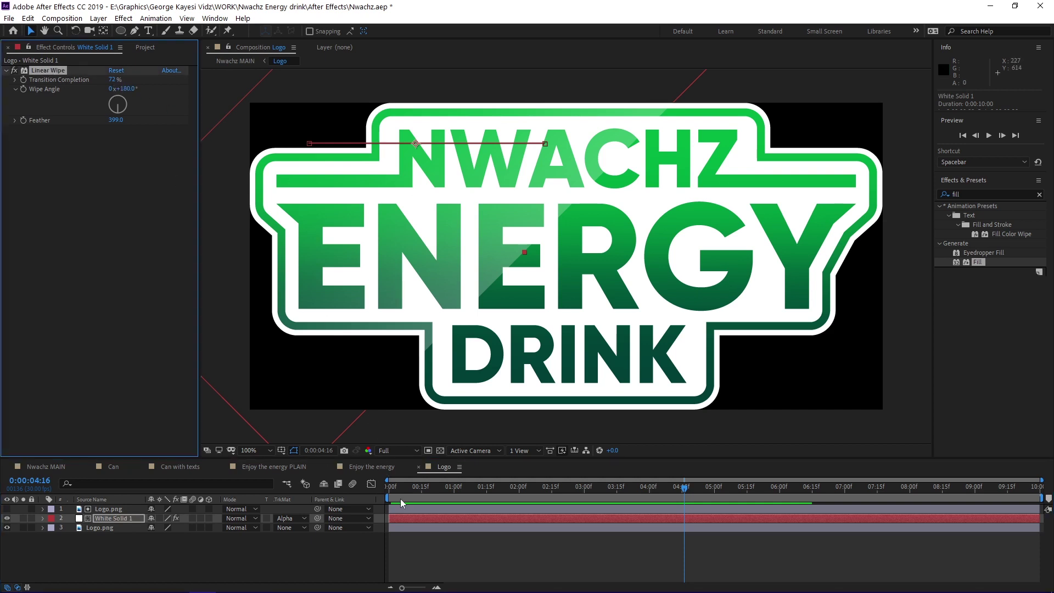
{"action": "key", "text": "p"}
{"action": "left_click_drag", "start_coordinate": [390, 487], "coordinate": [694, 485]}
Step: Scrub the green solid's slogan wipe, then preview the Nwachz MAIN poster from the start
{"action": "left_click", "coordinate": [360, 466]}
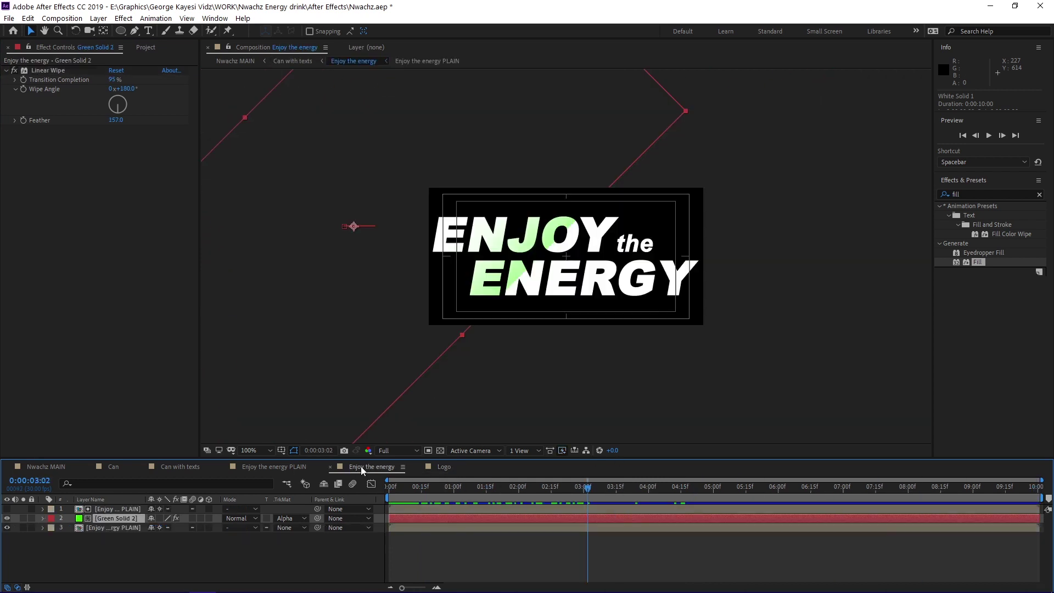
{"action": "key", "text": "p"}
{"action": "left_click_drag", "start_coordinate": [588, 487], "coordinate": [628, 490]}
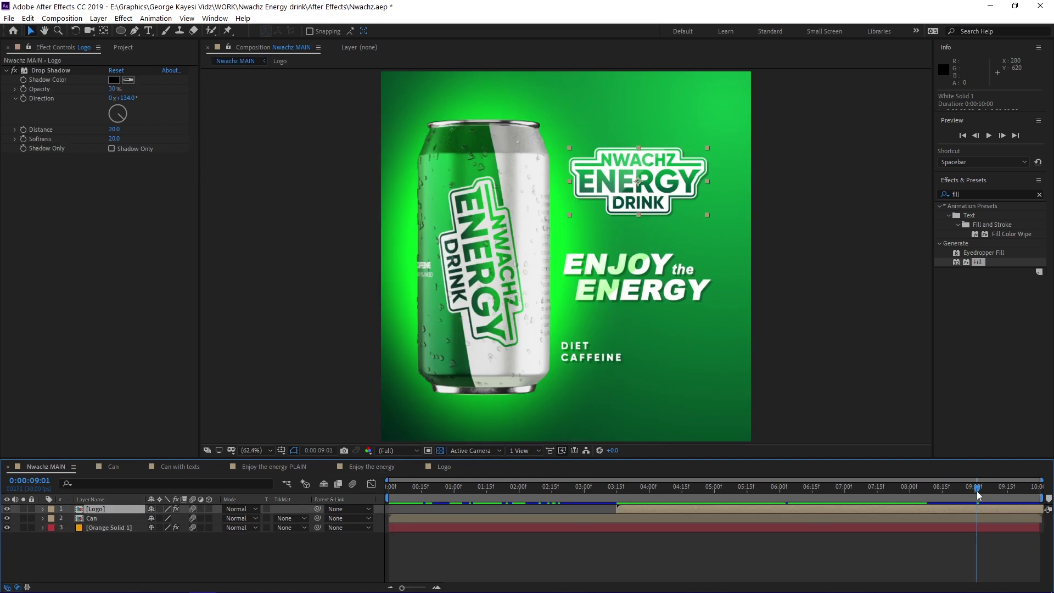
{"action": "left_click_drag", "start_coordinate": [976, 490], "coordinate": [675, 498]}
{"action": "key", "text": "space"}
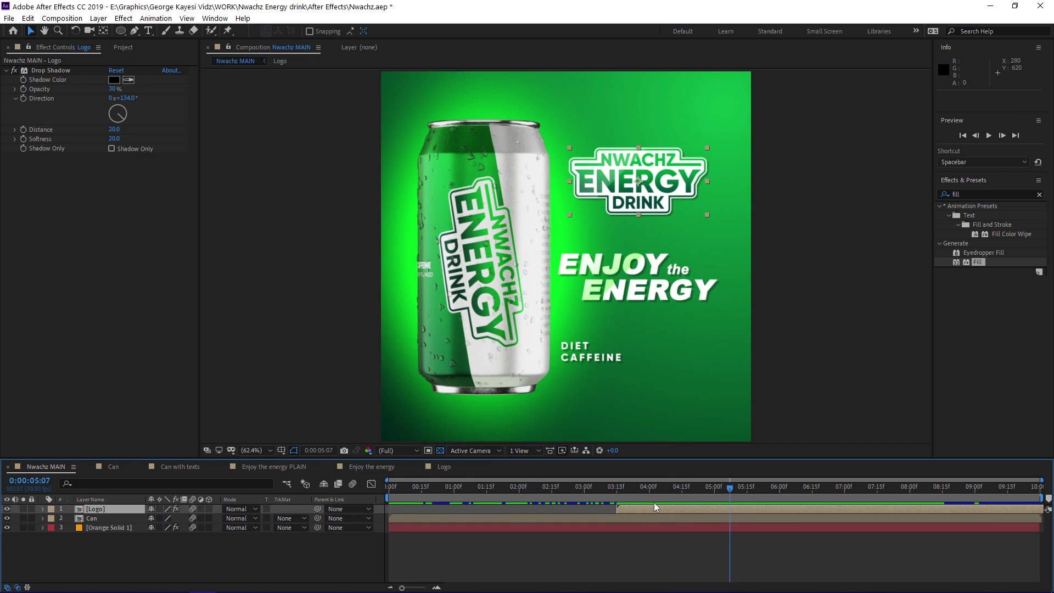
Step: Show Null 1's position and scale keyframes in Can with texts and scrub the can's move-in
{"action": "left_click", "coordinate": [181, 469]}
{"action": "left_click", "coordinate": [116, 509]}
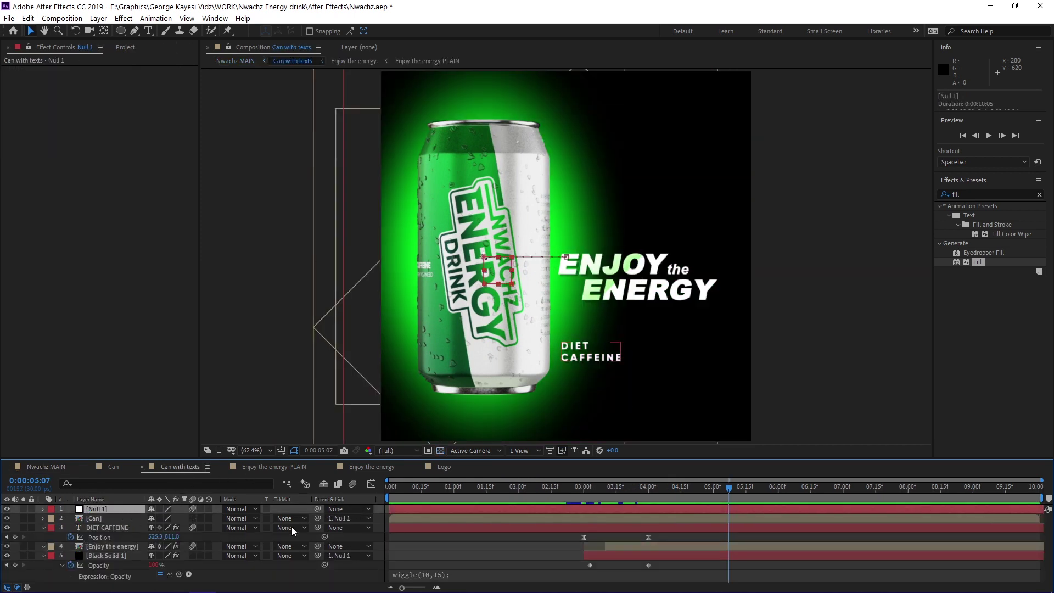
{"action": "key", "text": "u"}
{"action": "left_click_drag", "start_coordinate": [722, 492], "coordinate": [600, 493]}
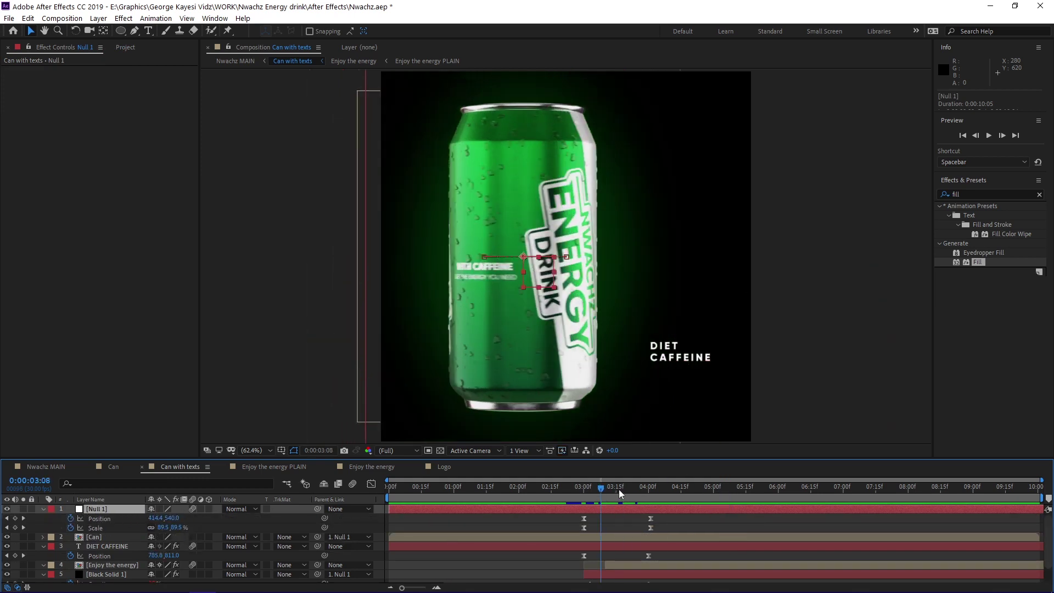
{"action": "left_click_drag", "start_coordinate": [599, 488], "coordinate": [671, 494]}
Step: Preview Nwachz MAIN and view Orange Solid 1's radial Gradient Ramp, 1000,100 to -50,1150, scatter 100
{"action": "left_click", "coordinate": [46, 466]}
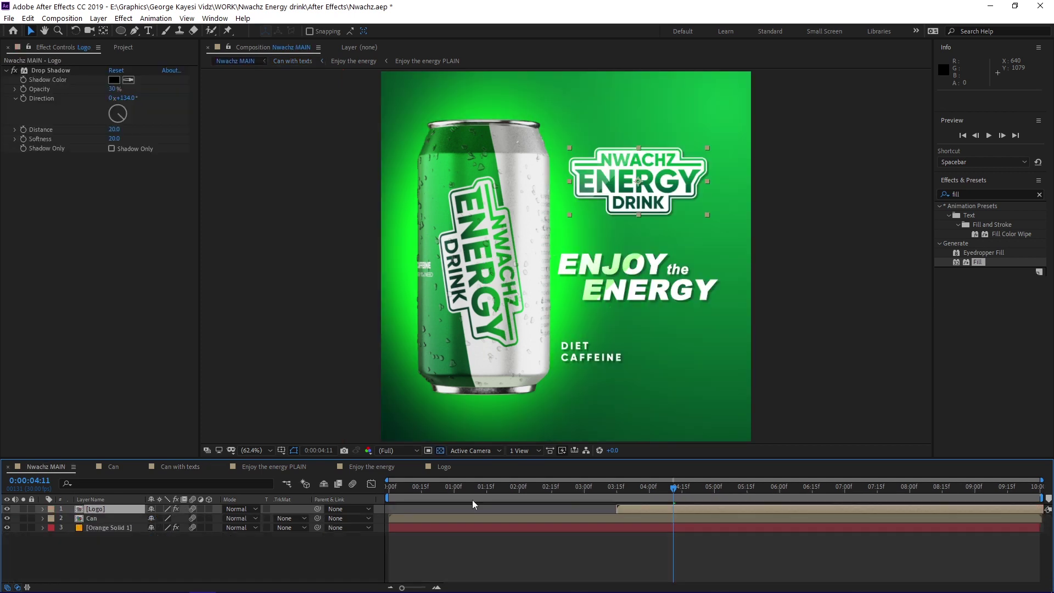
{"action": "key", "text": "space"}
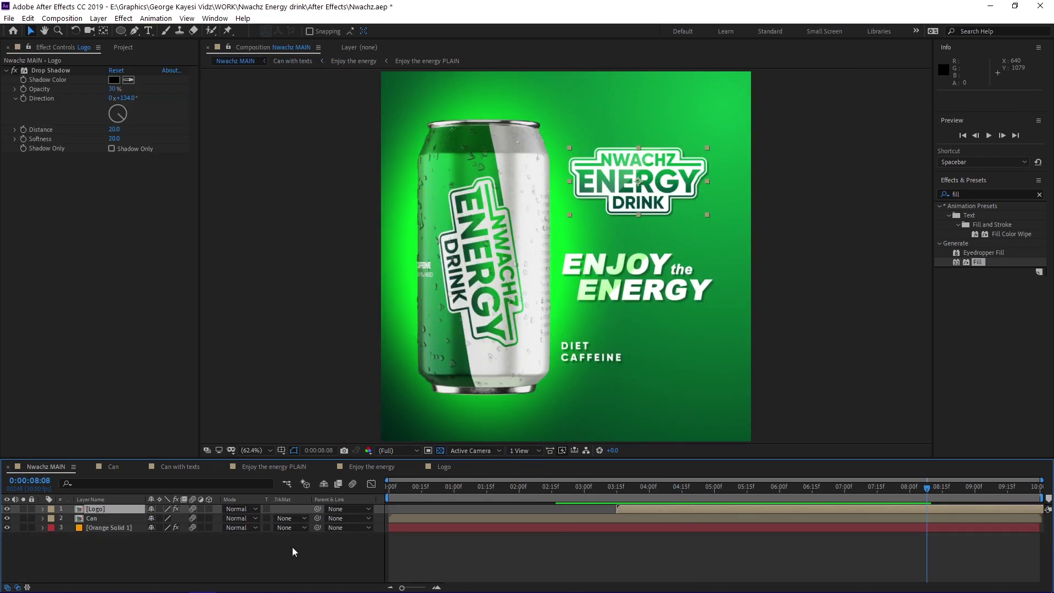
{"action": "left_click", "coordinate": [116, 528]}
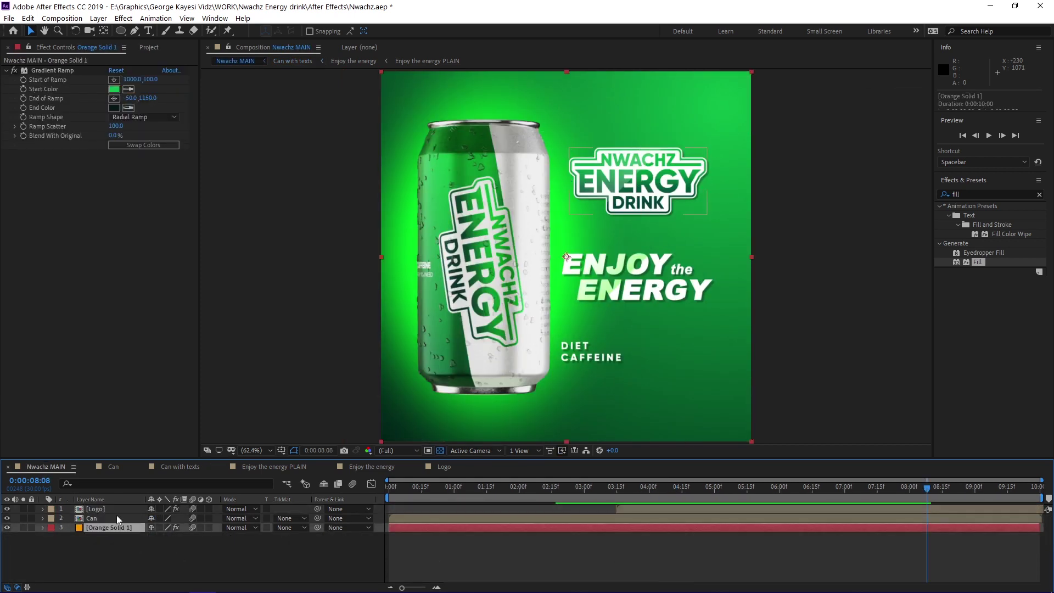
{"action": "left_click", "coordinate": [62, 71]}
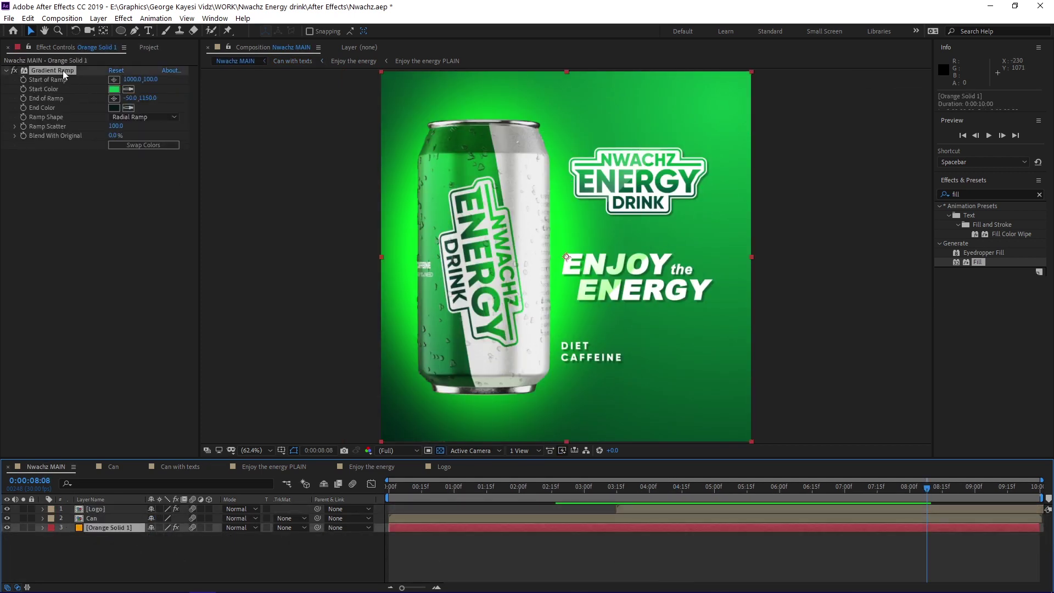